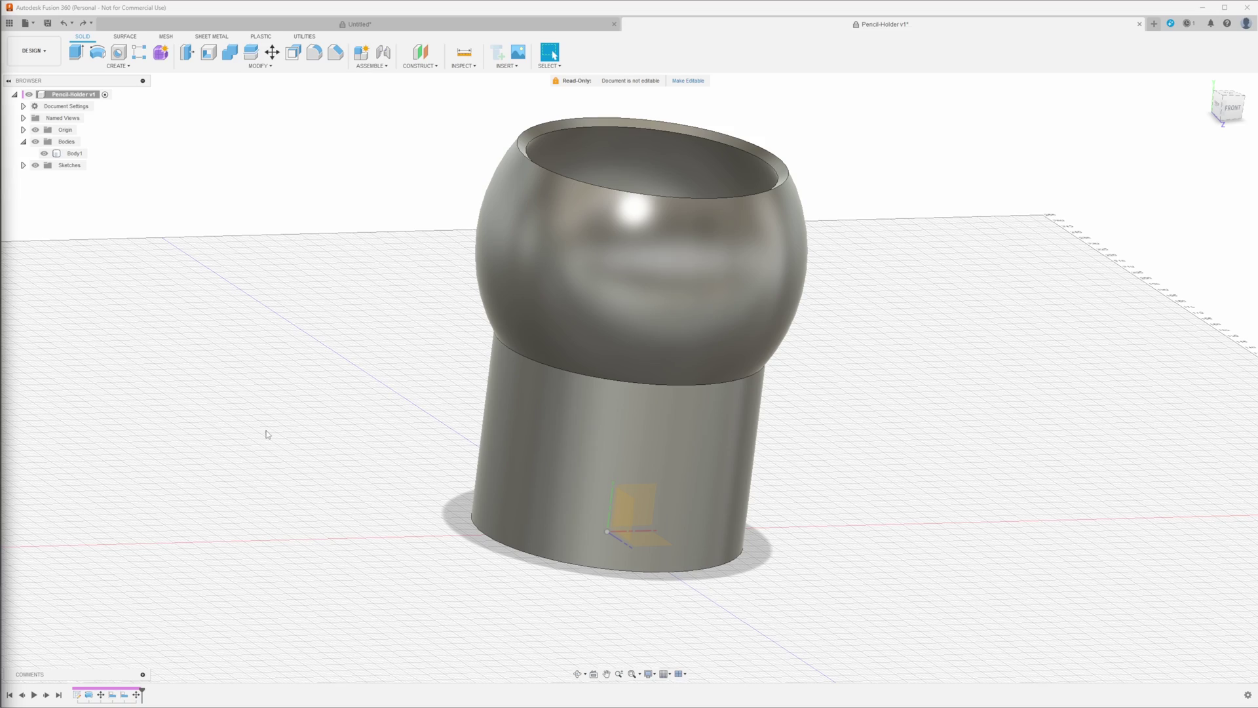
# Orbit the view to see the loaded PencilHolder2.stl from above
pyautogui.moveTo(269, 435)
pyautogui.keyDown('shift'); pyautogui.mouseDown(button='middle')
pyautogui.moveTo(278, 427)
pyautogui.moveTo(323, 457)
pyautogui.mouseUp(button='middle'); pyautogui.keyUp('shift')
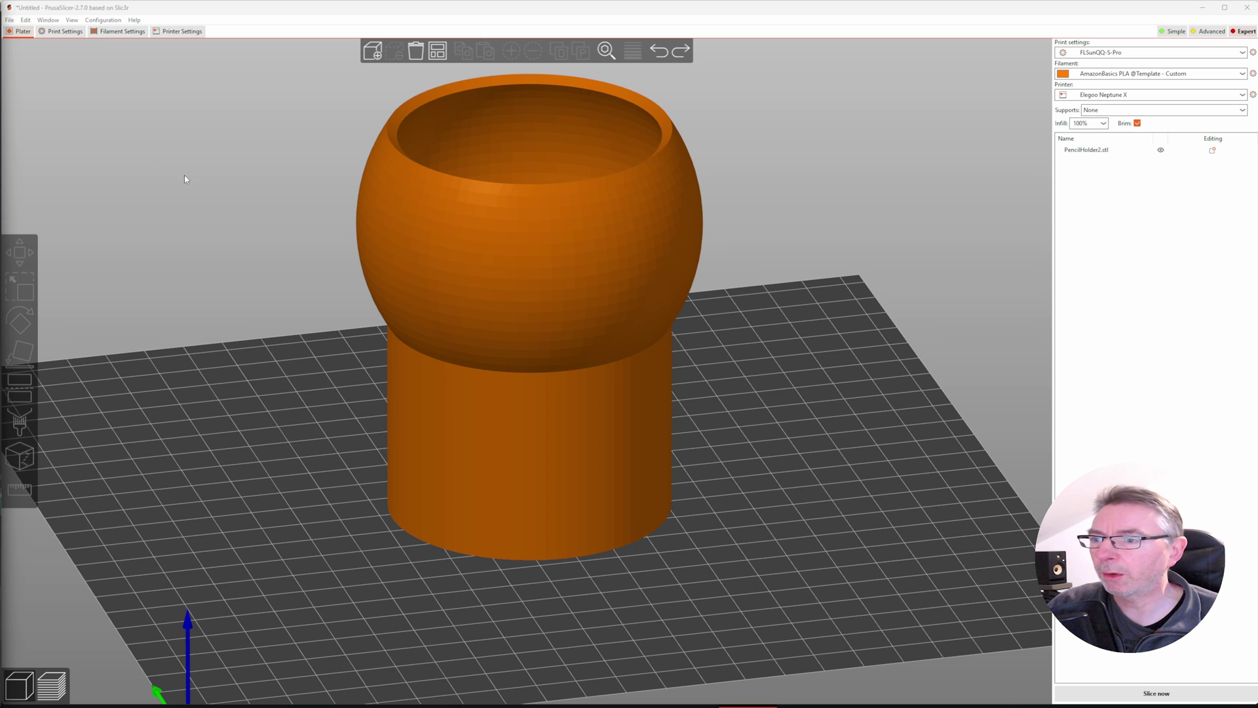
# Add an embossed text part to the pencil holder with a height of 30 mm
pyautogui.hotkey('ctrl', 'a')
pyautogui.press('1')
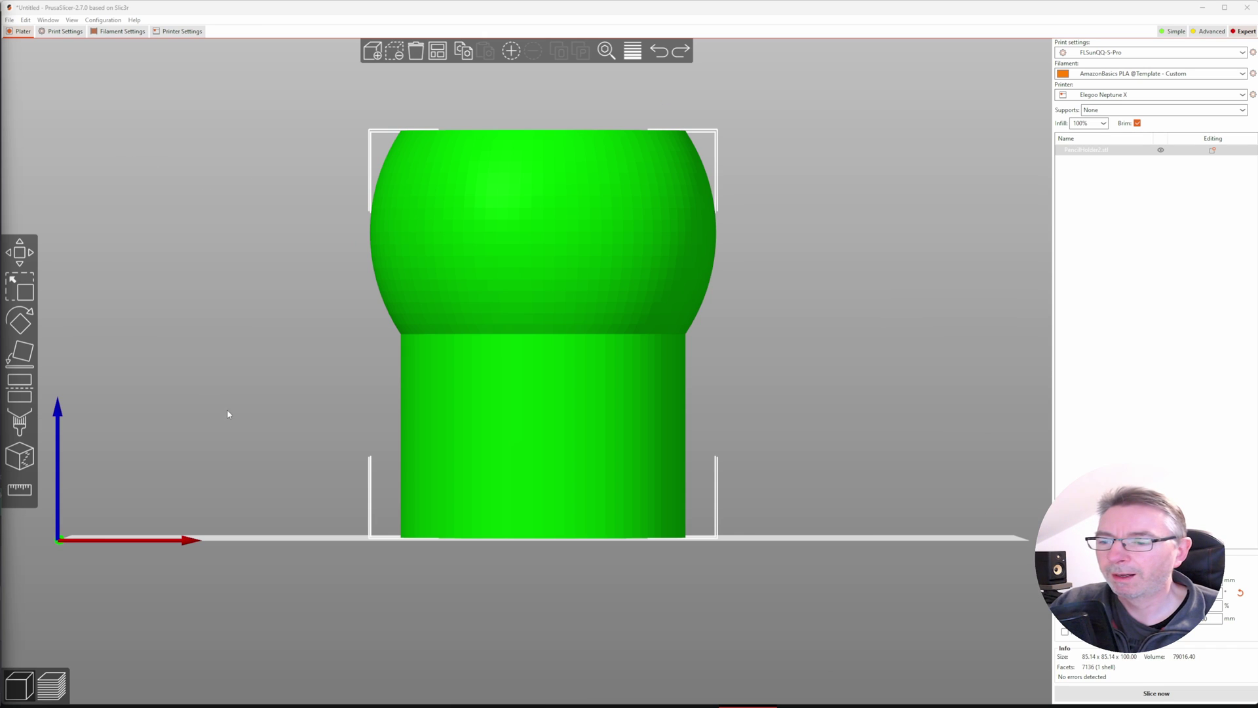
pyautogui.rightClick(536, 432)
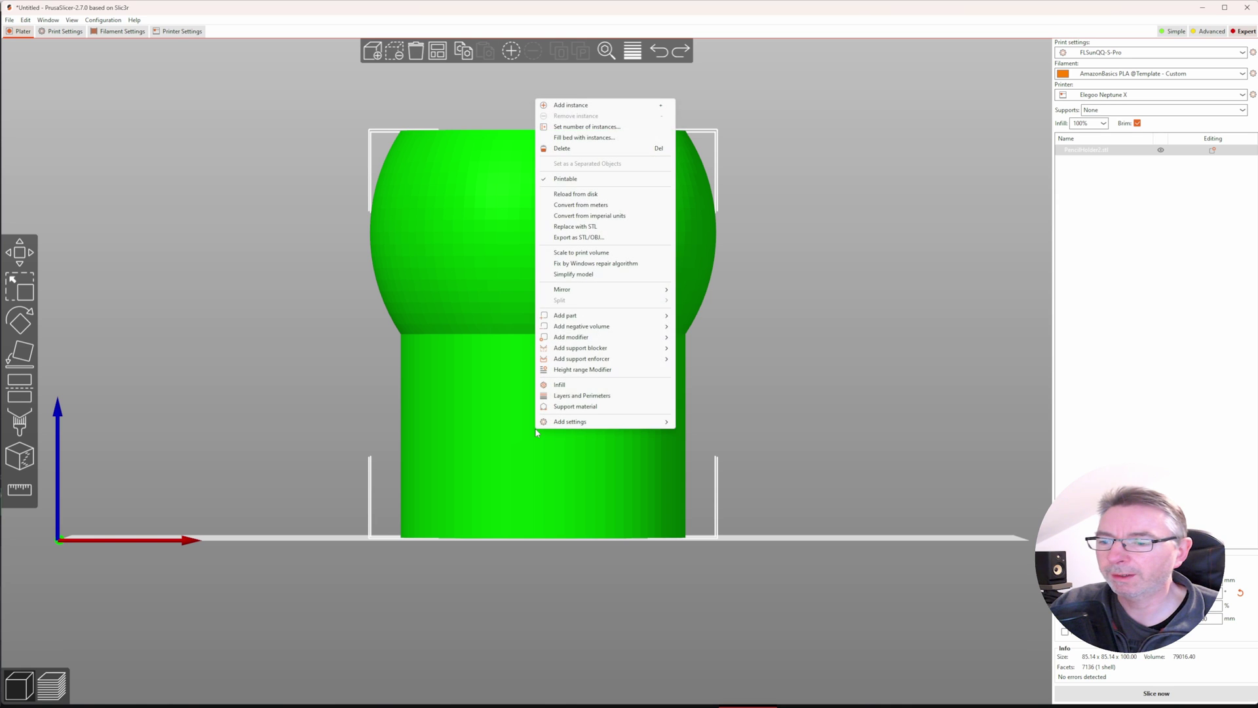
pyautogui.moveTo(589, 316)
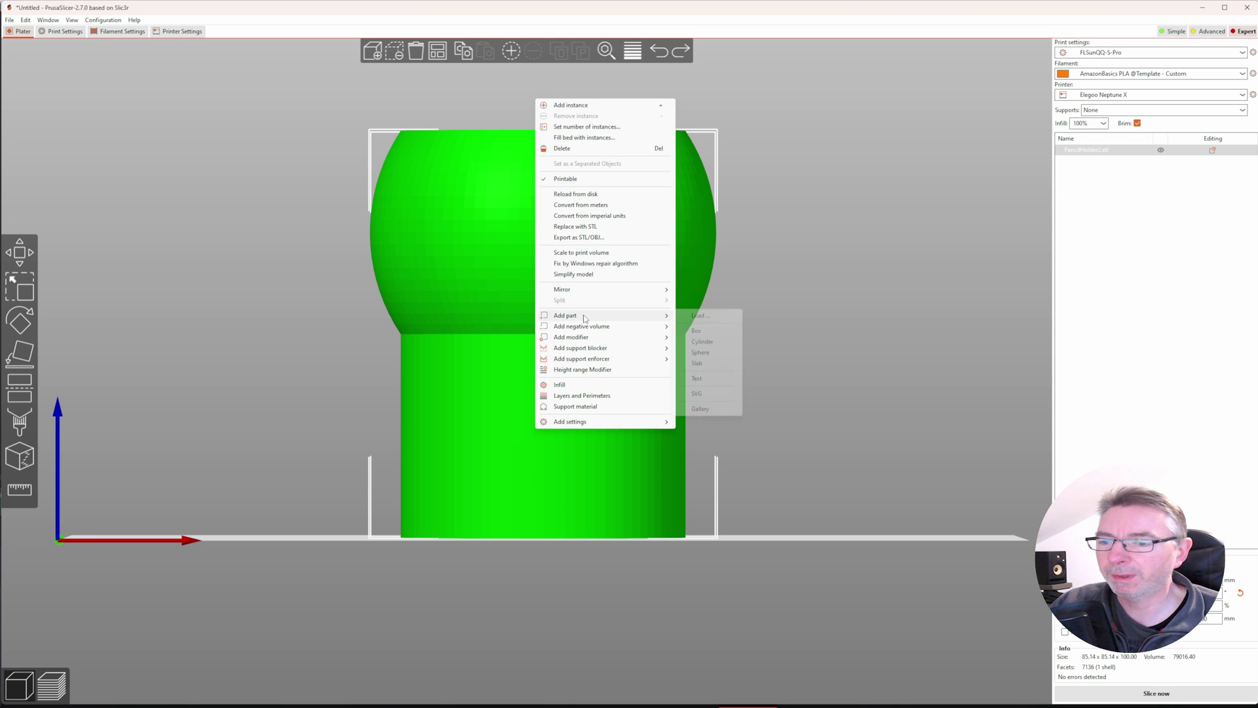
pyautogui.click(697, 379)
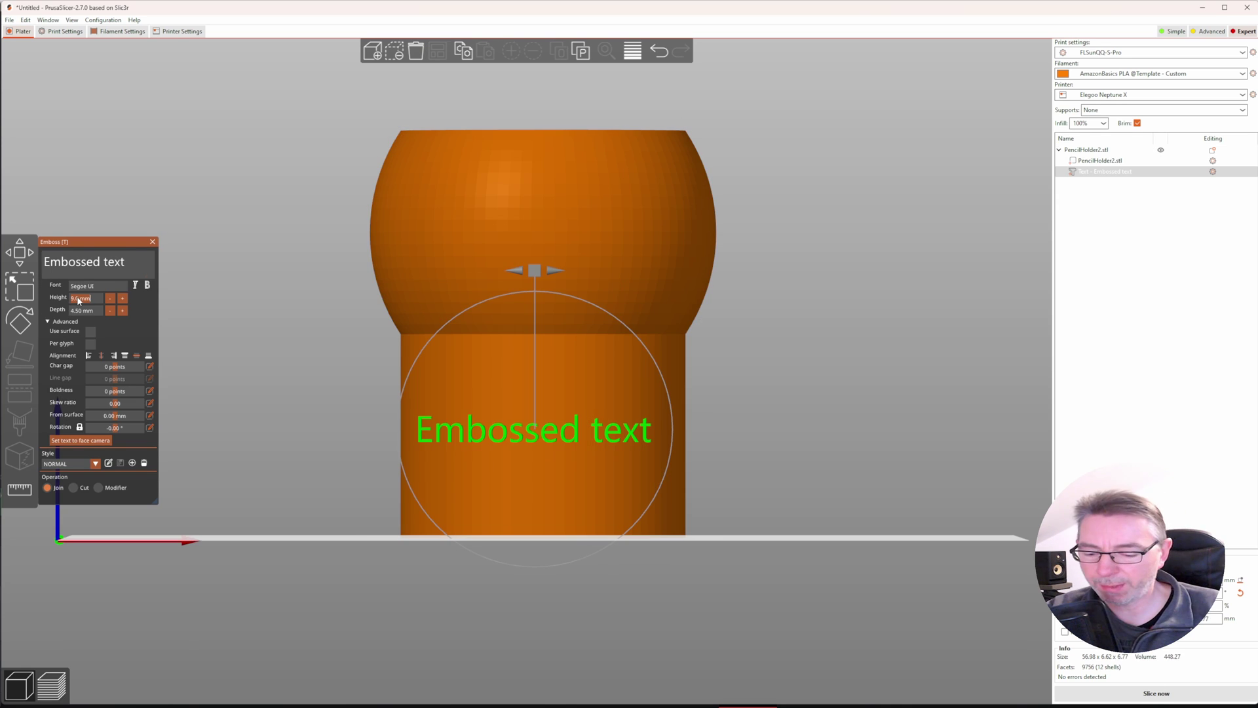
pyautogui.write('30')
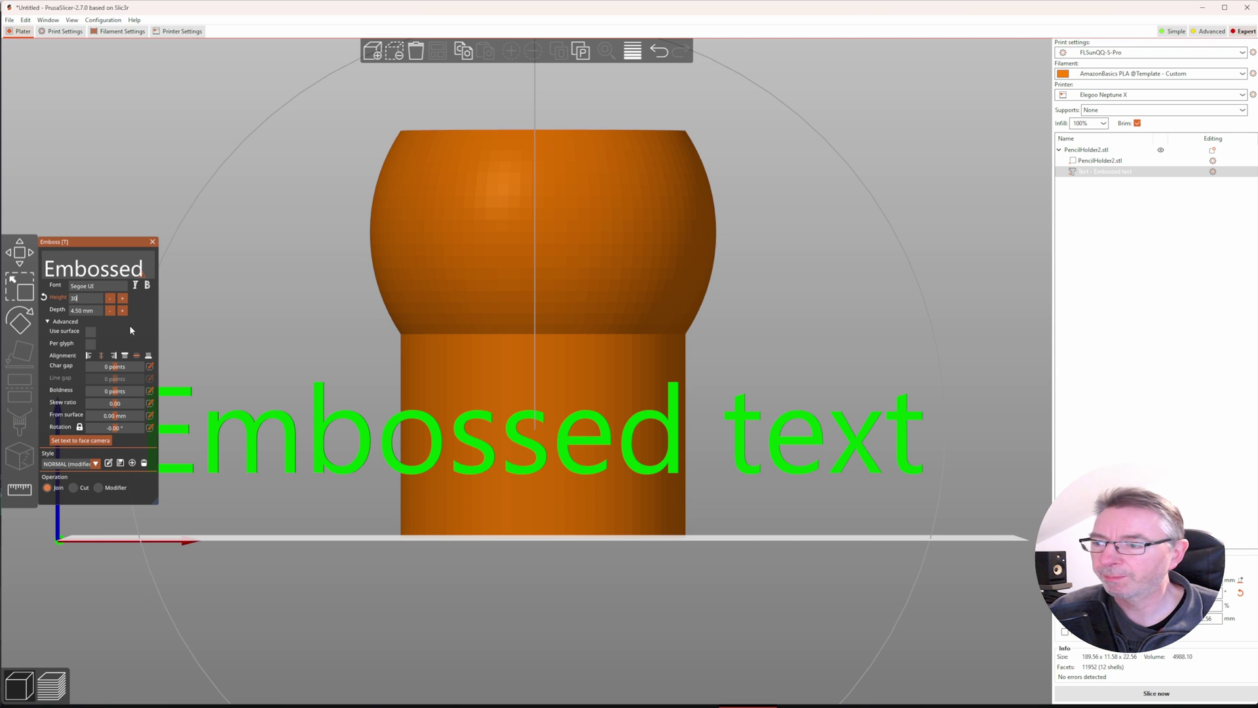
# Enable Use surface and Per glyph so the text wraps around the cylinder
pyautogui.click(92, 332)
pyautogui.moveTo(284, 384); pyautogui.dragTo(312, 398)
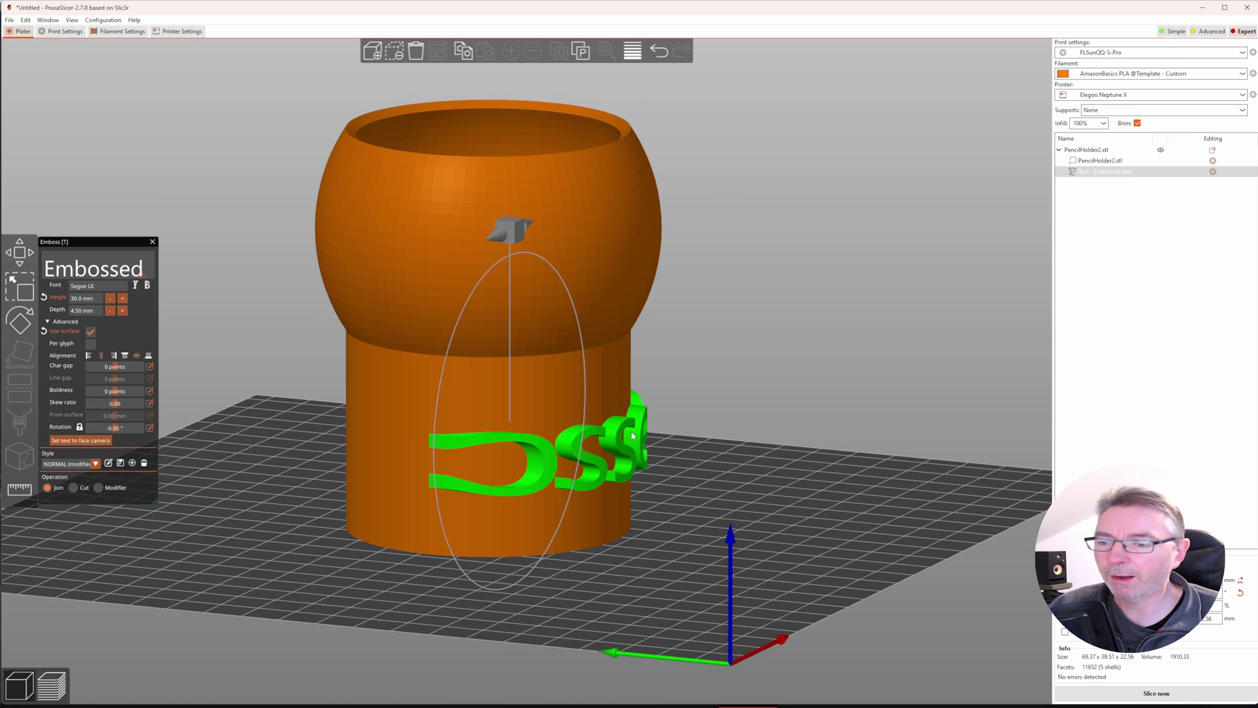
pyautogui.moveTo(703, 453); pyautogui.dragTo(668, 463)
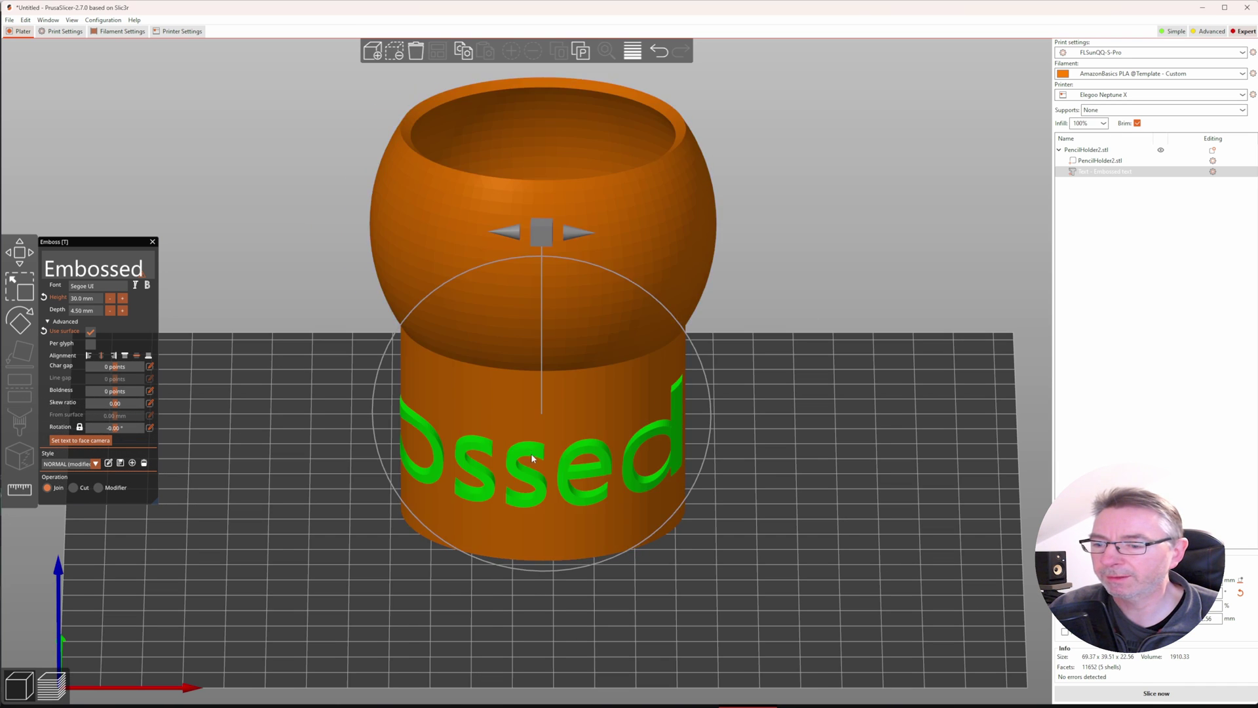
pyautogui.moveTo(531, 453); pyautogui.dragTo(100, 345)
pyautogui.click(91, 344)
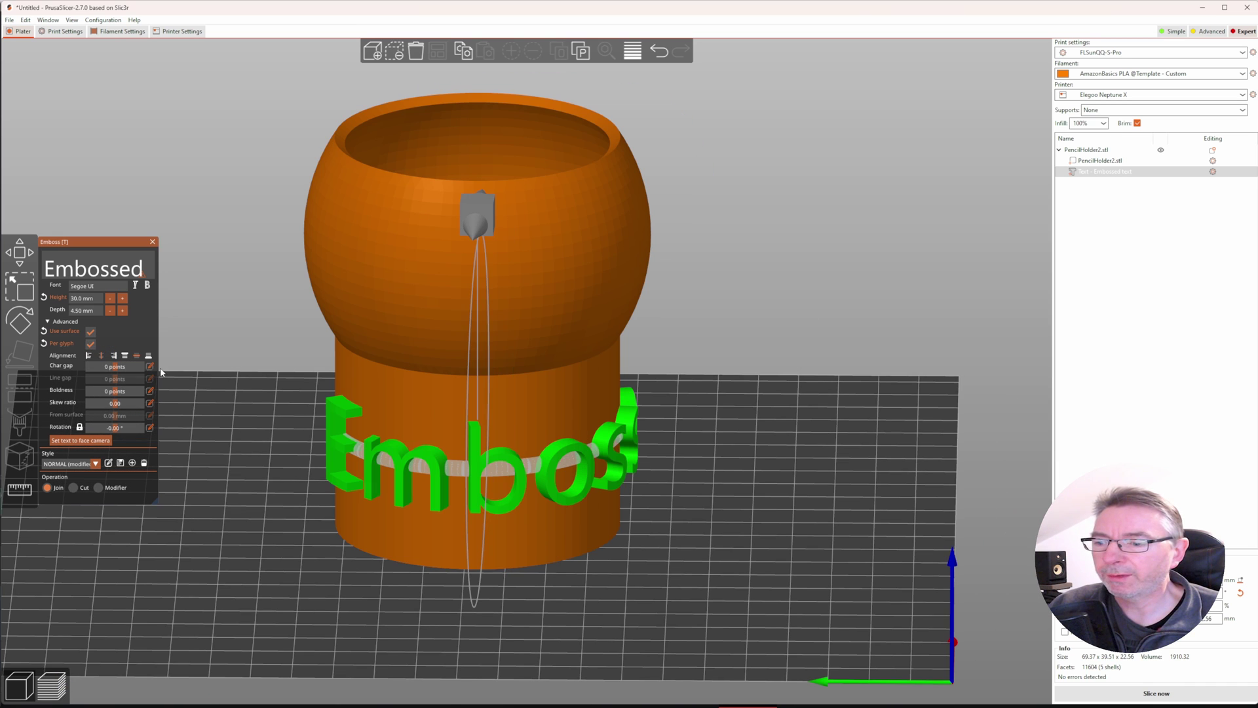
# Inspect the wrapped text from front, isometric and orbiting views
pyautogui.moveTo(220, 407); pyautogui.dragTo(288, 407)
pyautogui.press('3')
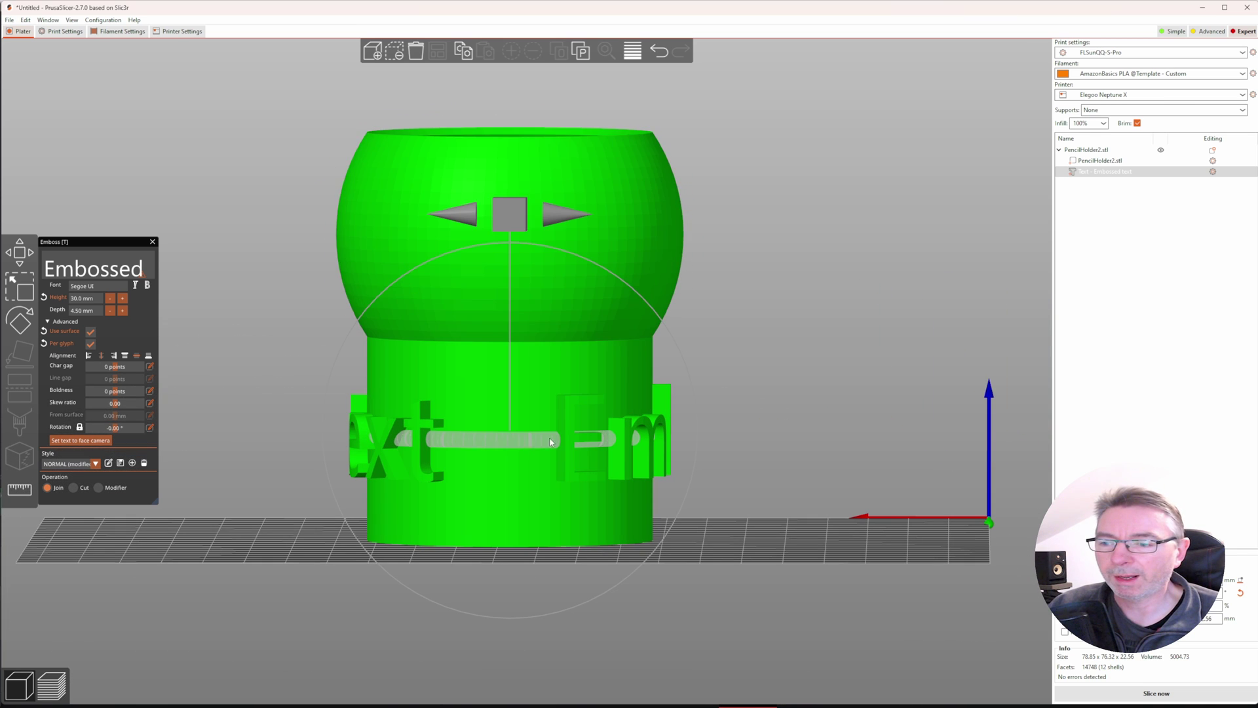
pyautogui.press('0')
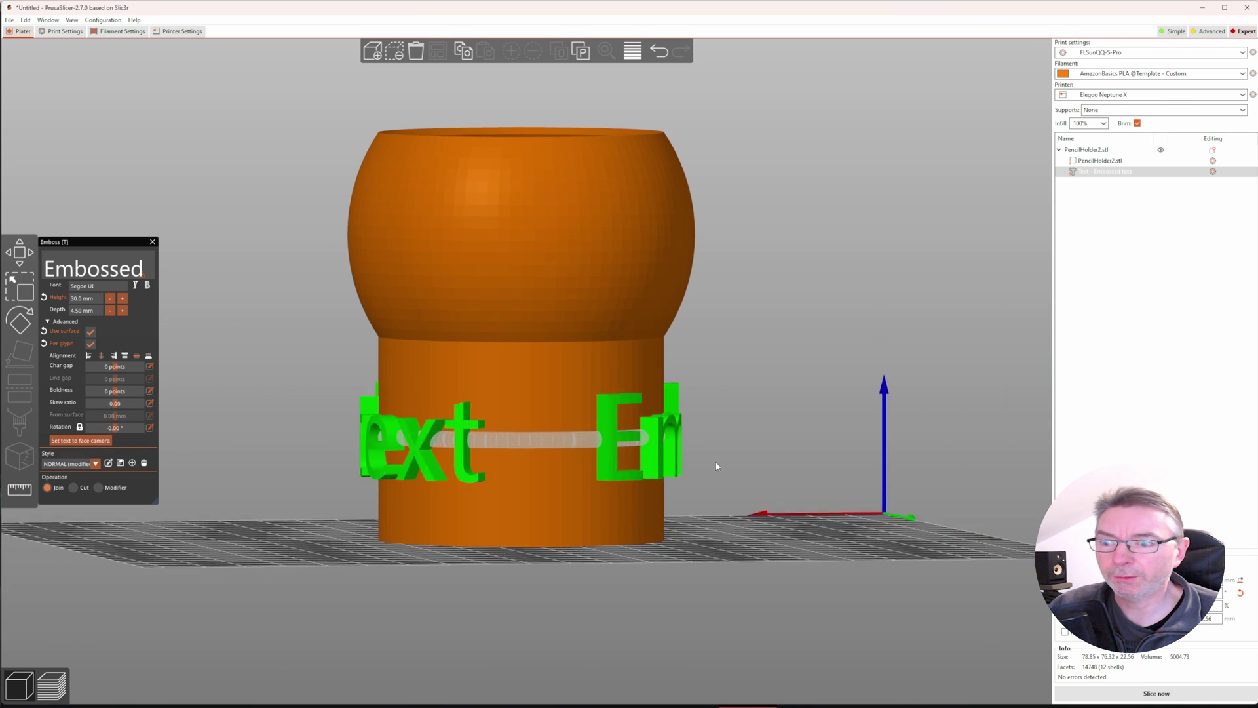
pyautogui.moveTo(709, 435)
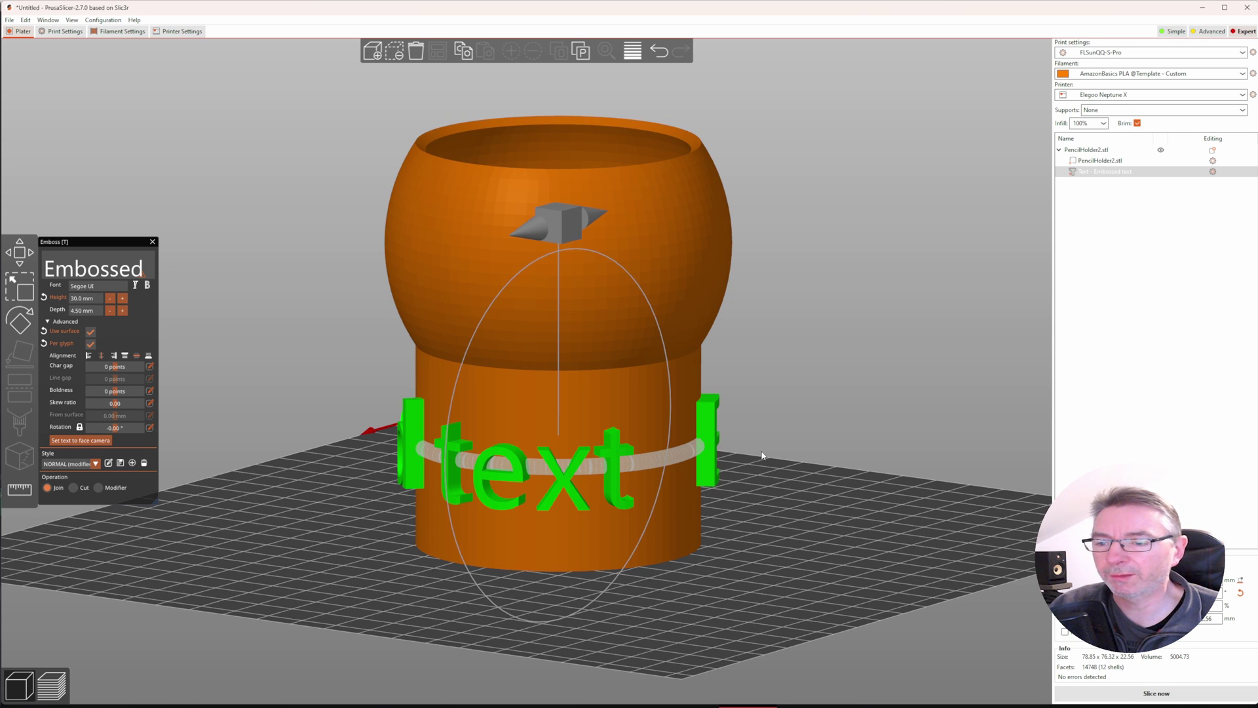
pyautogui.moveTo(762, 455); pyautogui.dragTo(608, 453)
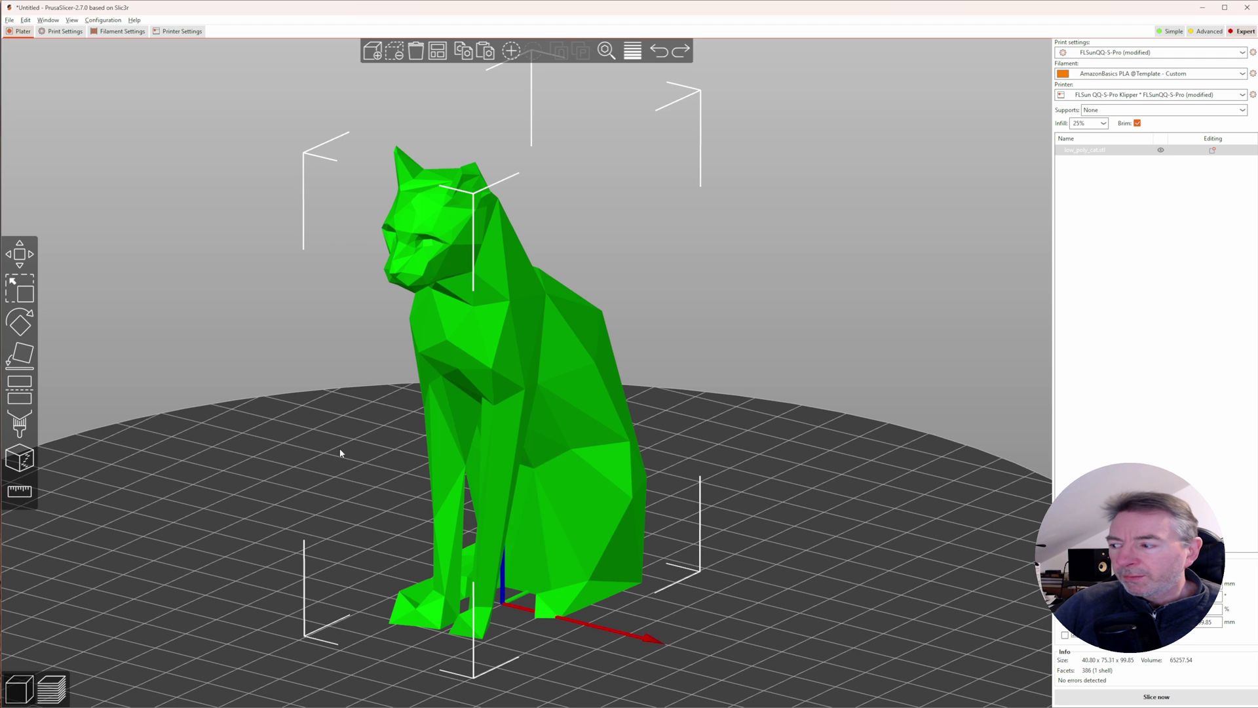
# Start a cut on the cat model and place a snap connector on the cut face
pyautogui.scroll(5, 334, 452)
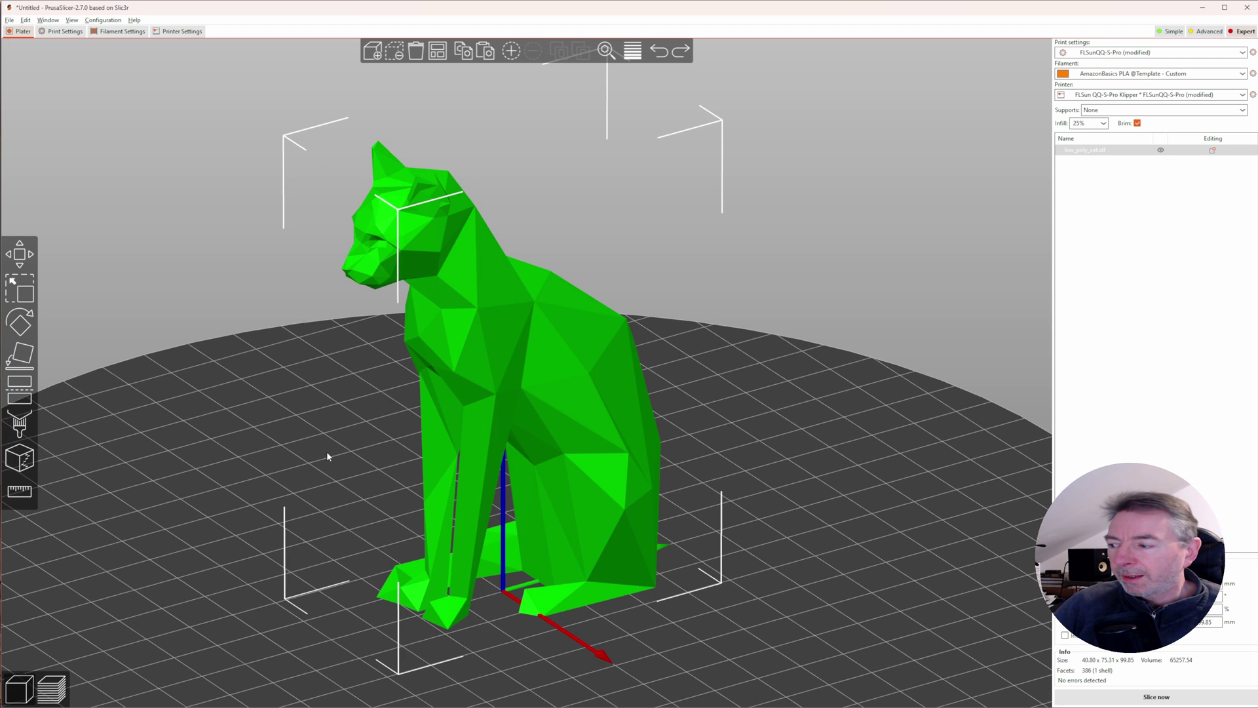
pyautogui.scroll(2, 326, 452)
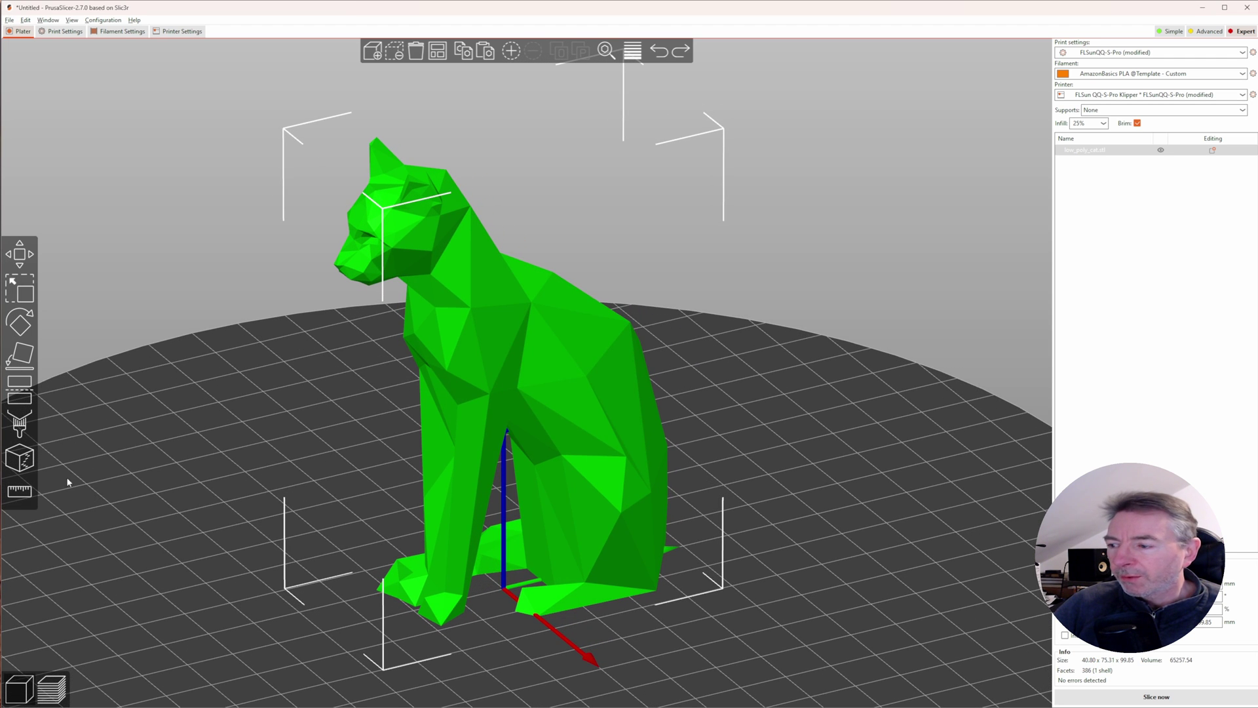
pyautogui.click(20, 397)
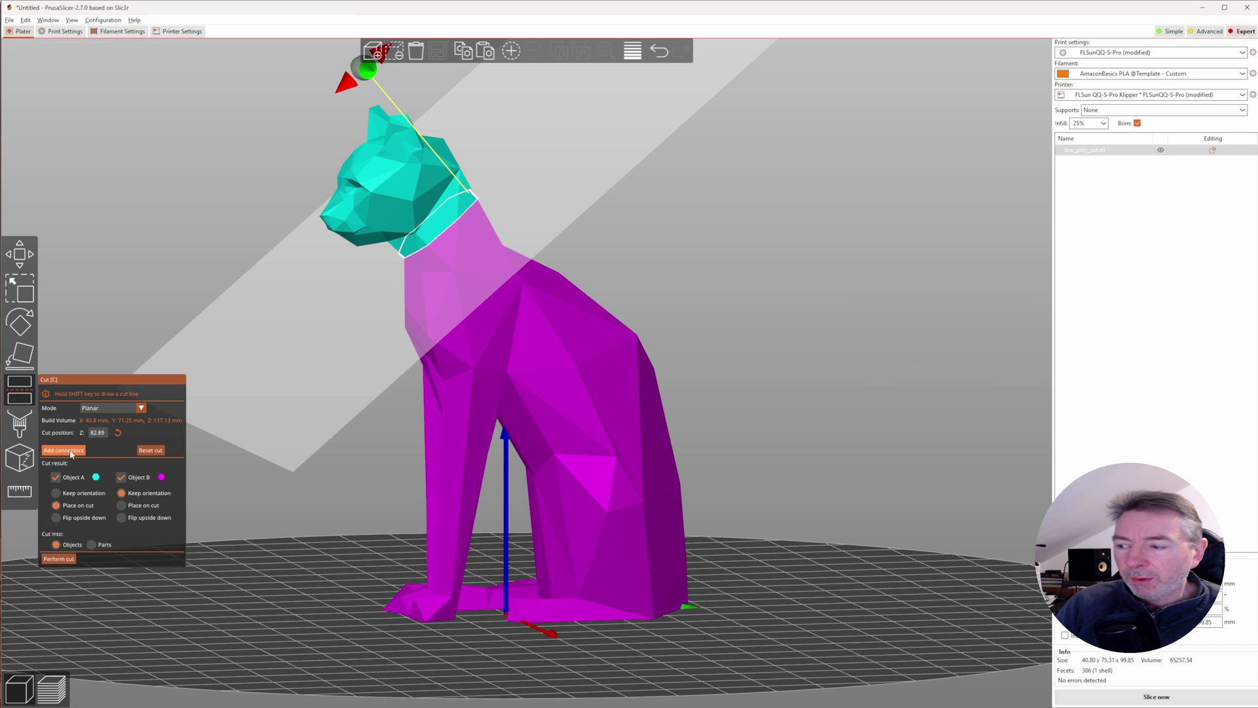
pyautogui.click(63, 451)
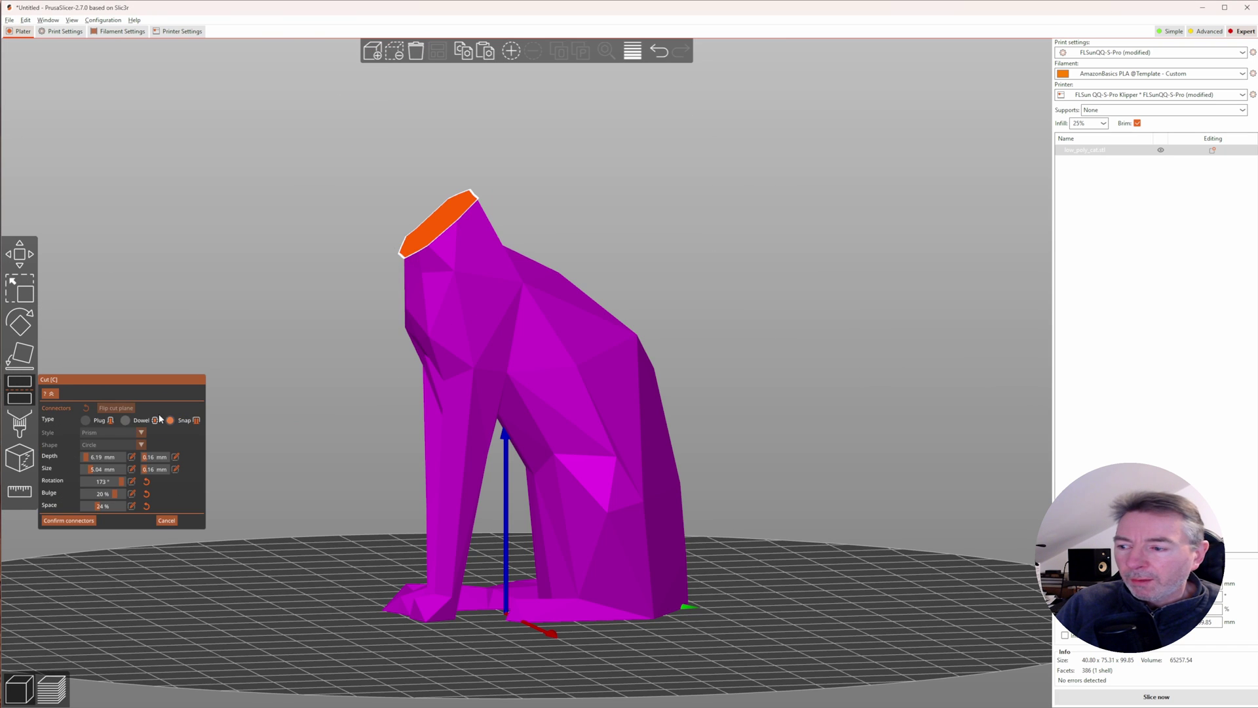
pyautogui.moveTo(222, 412); pyautogui.dragTo(345, 399)
pyautogui.click(523, 303)
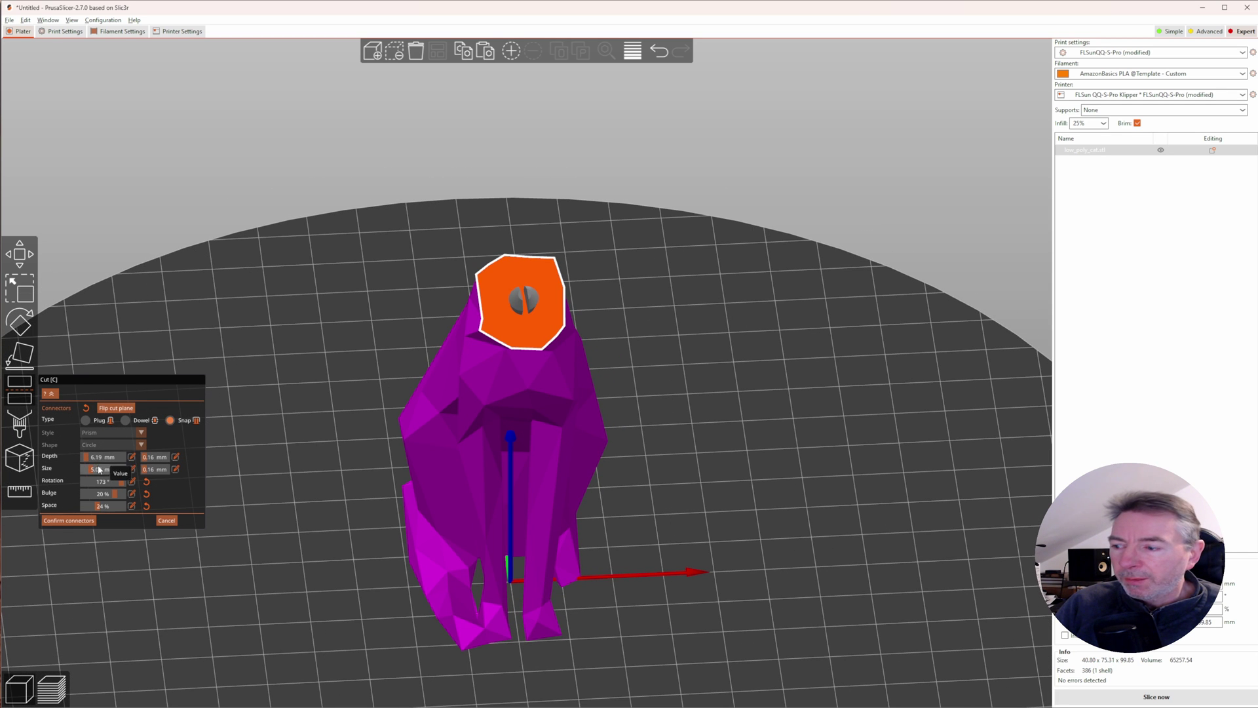
# Set the connector bulge to 17%, confirm it, and cut the cat into two objects
pyautogui.moveTo(114, 493); pyautogui.dragTo(109, 495)
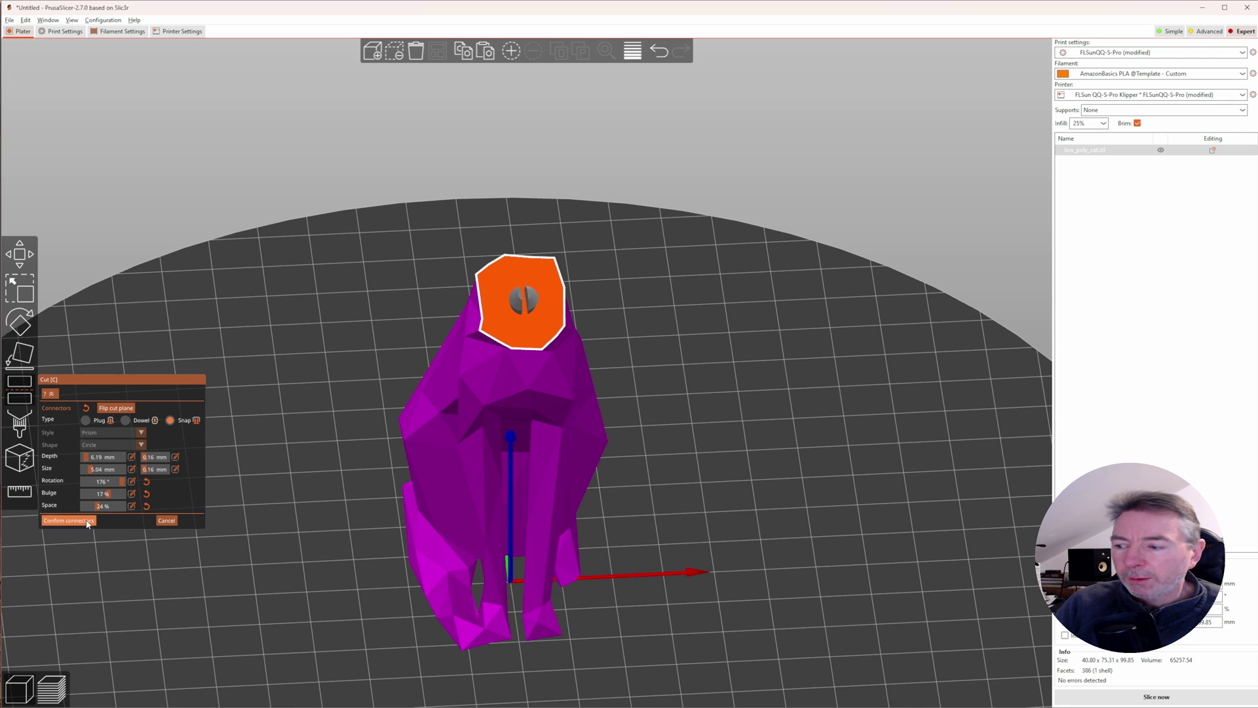
pyautogui.click(88, 521)
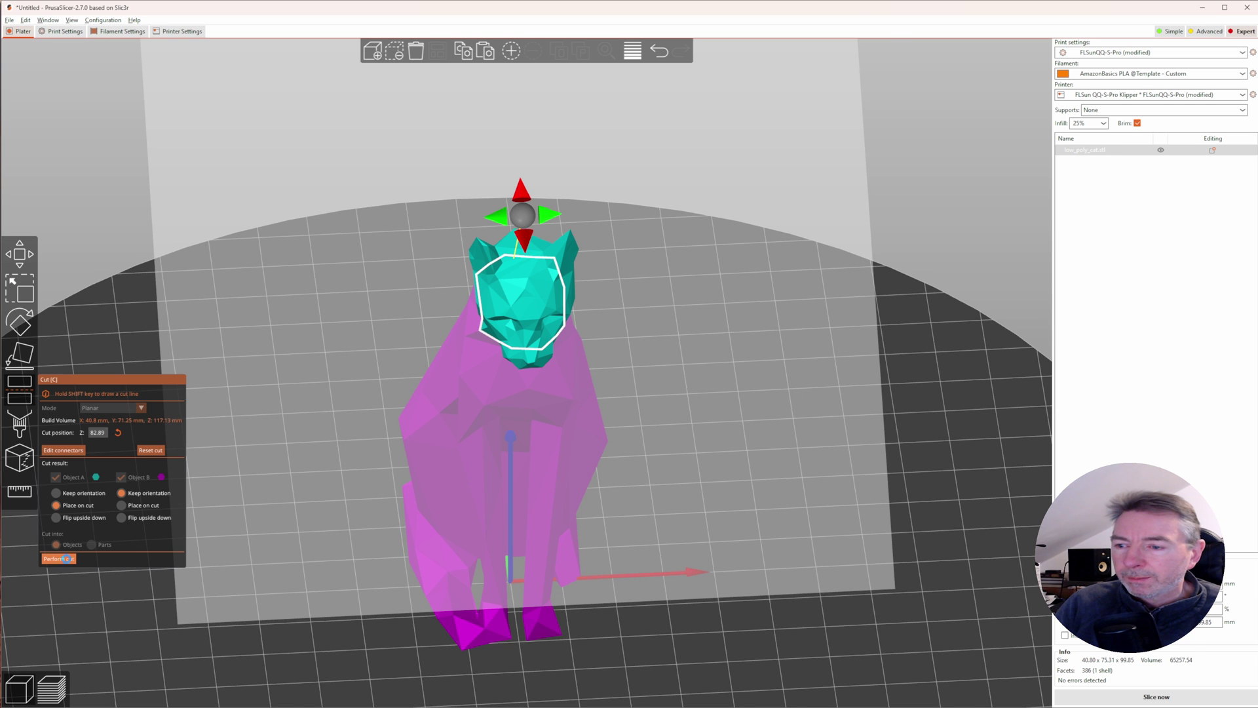
pyautogui.click(65, 558)
pyautogui.moveTo(274, 532); pyautogui.dragTo(258, 495)
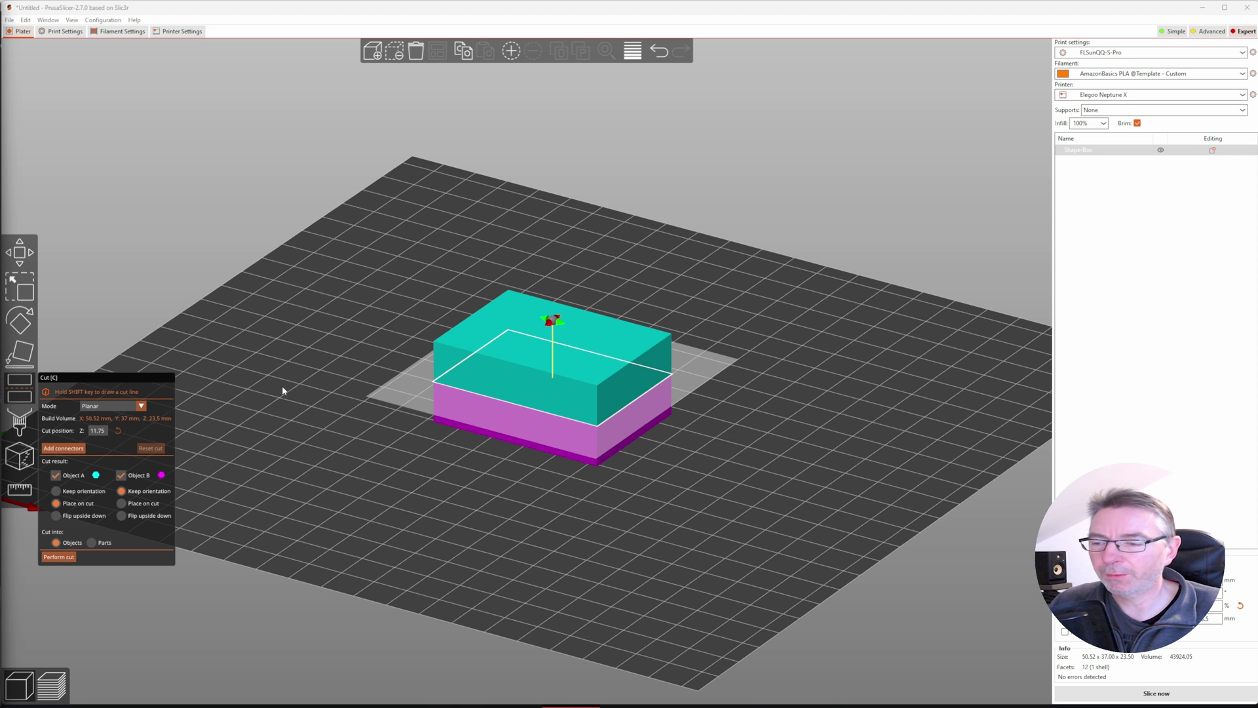
# Cut the box with a Dovetail joint, 4.68 mm depth and 0.18 mm tolerance
pyautogui.click(143, 408)
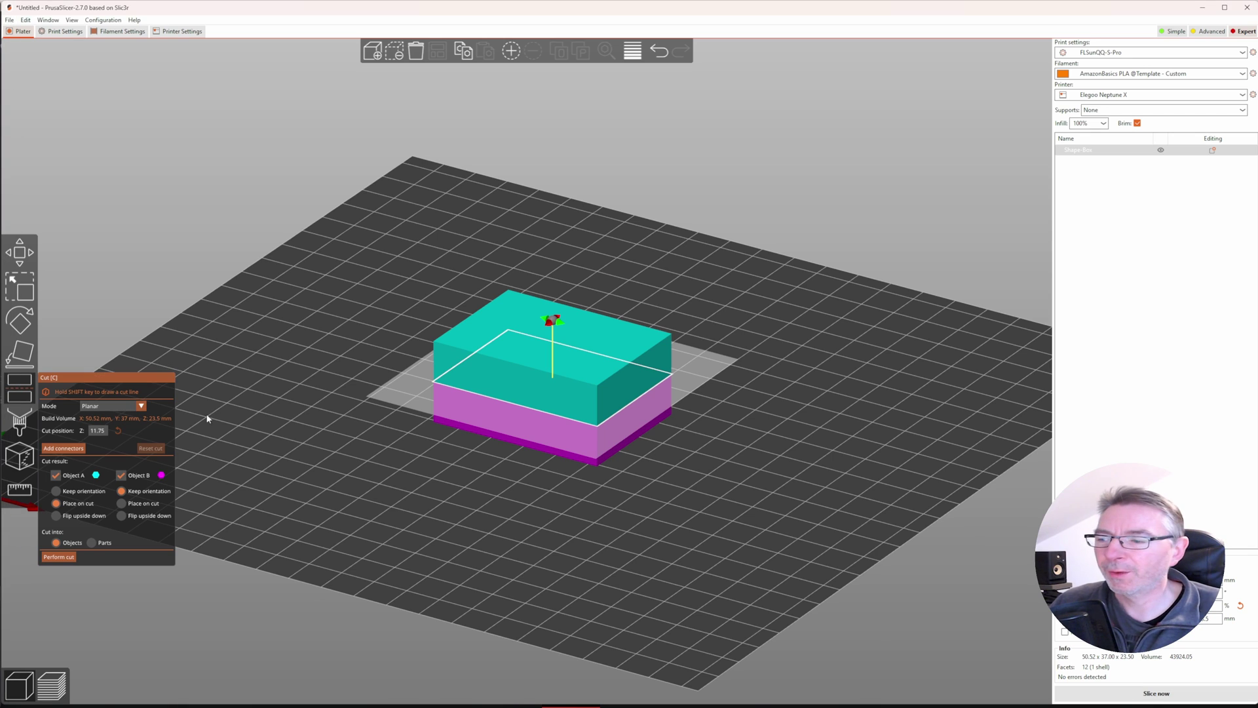
pyautogui.click(141, 406)
pyautogui.click(112, 428)
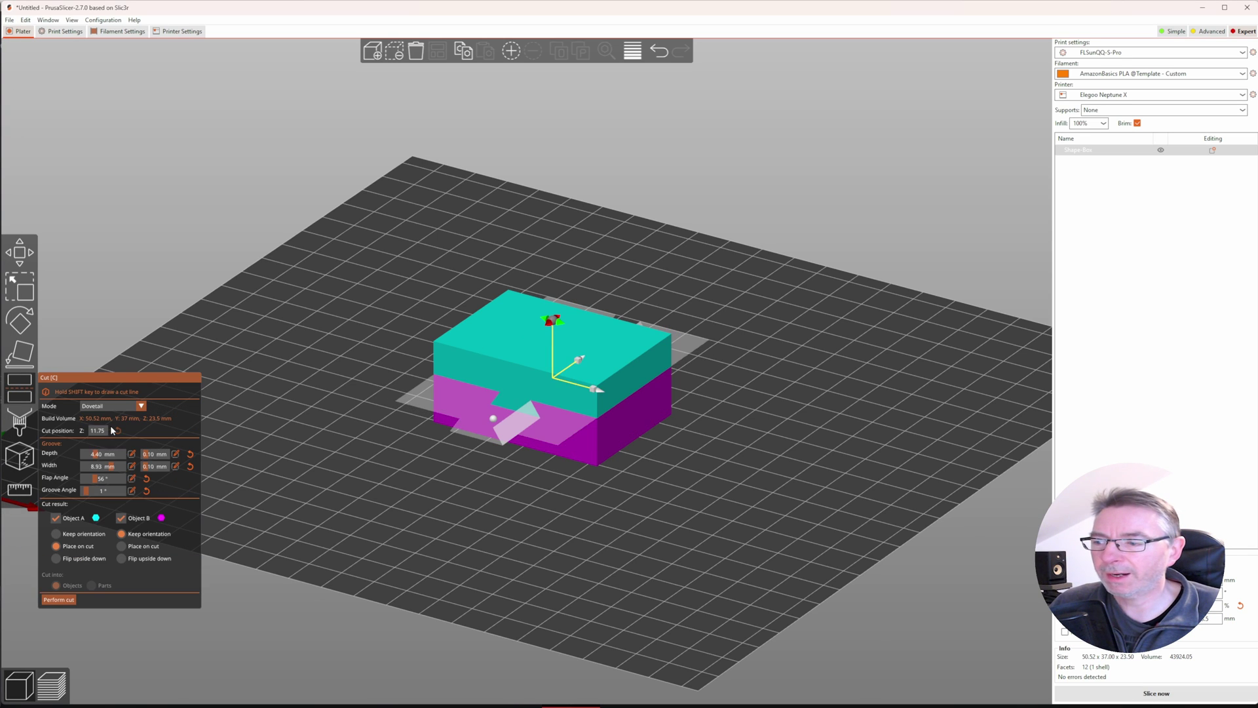
pyautogui.moveTo(103, 457); pyautogui.dragTo(95, 492)
pyautogui.moveTo(147, 456); pyautogui.dragTo(150, 457)
pyautogui.click(65, 601)
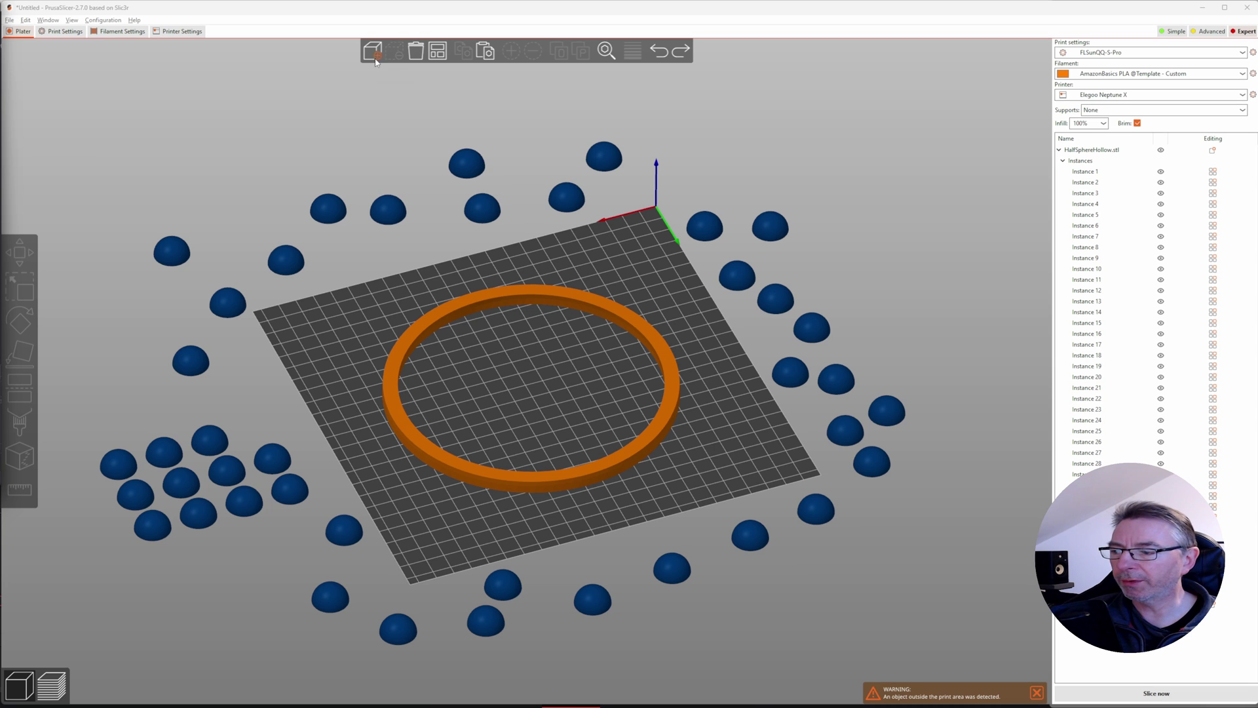
# Arrange the HalfSphereHollow instances around the ring, adjusting geometry handling in the arrange options
pyautogui.click(437, 51)
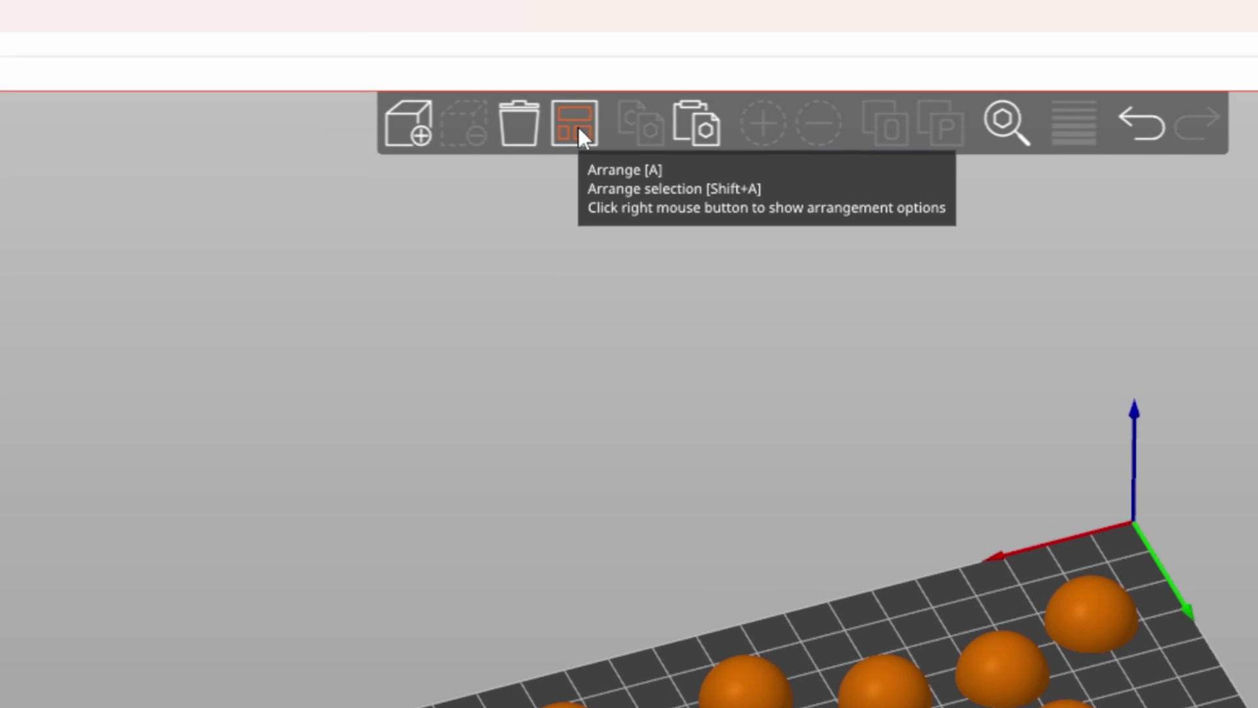
pyautogui.rightClick(578, 127)
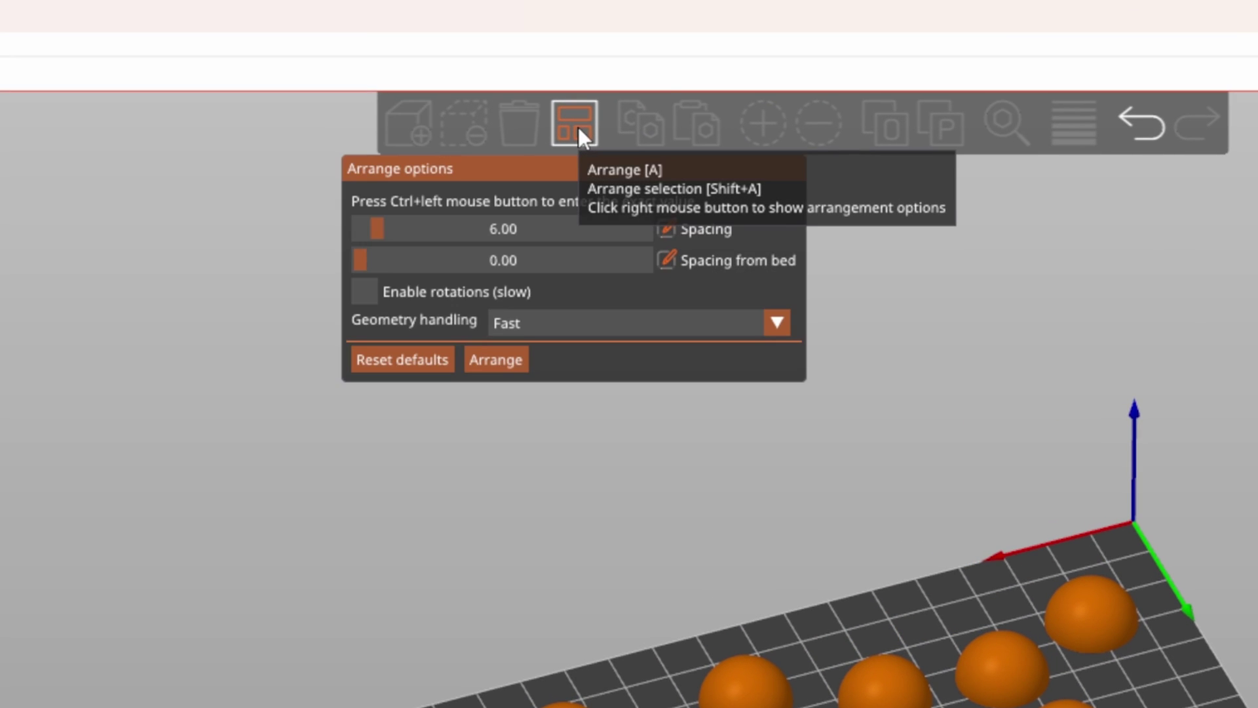
pyautogui.click(673, 317)
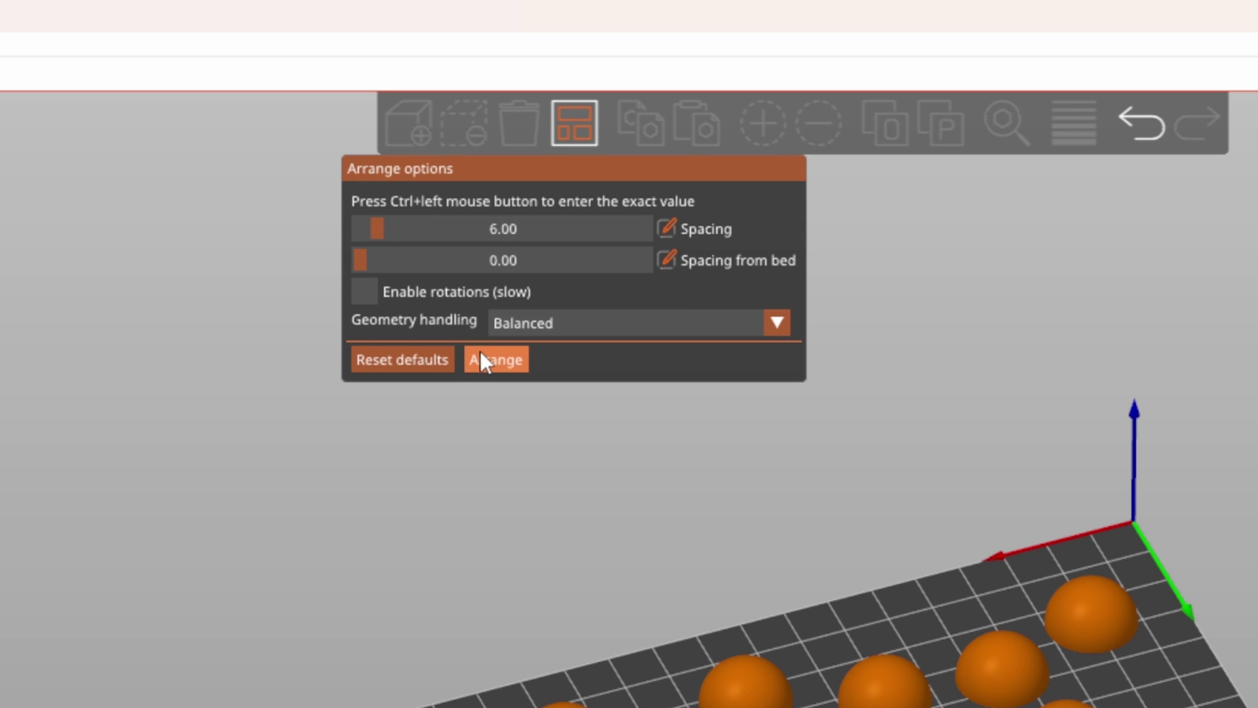
pyautogui.click(485, 359)
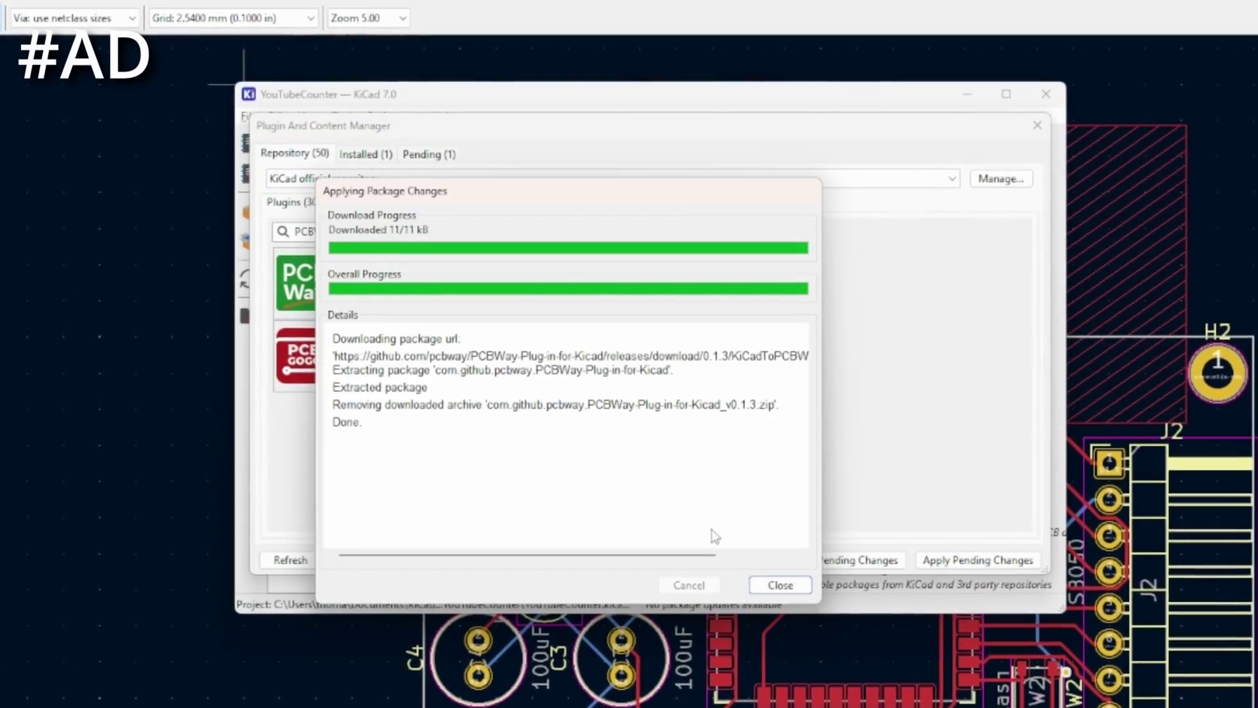
# Close the finished plugin installer and send the board to PCBWay for a quote
pyautogui.click(781, 585)
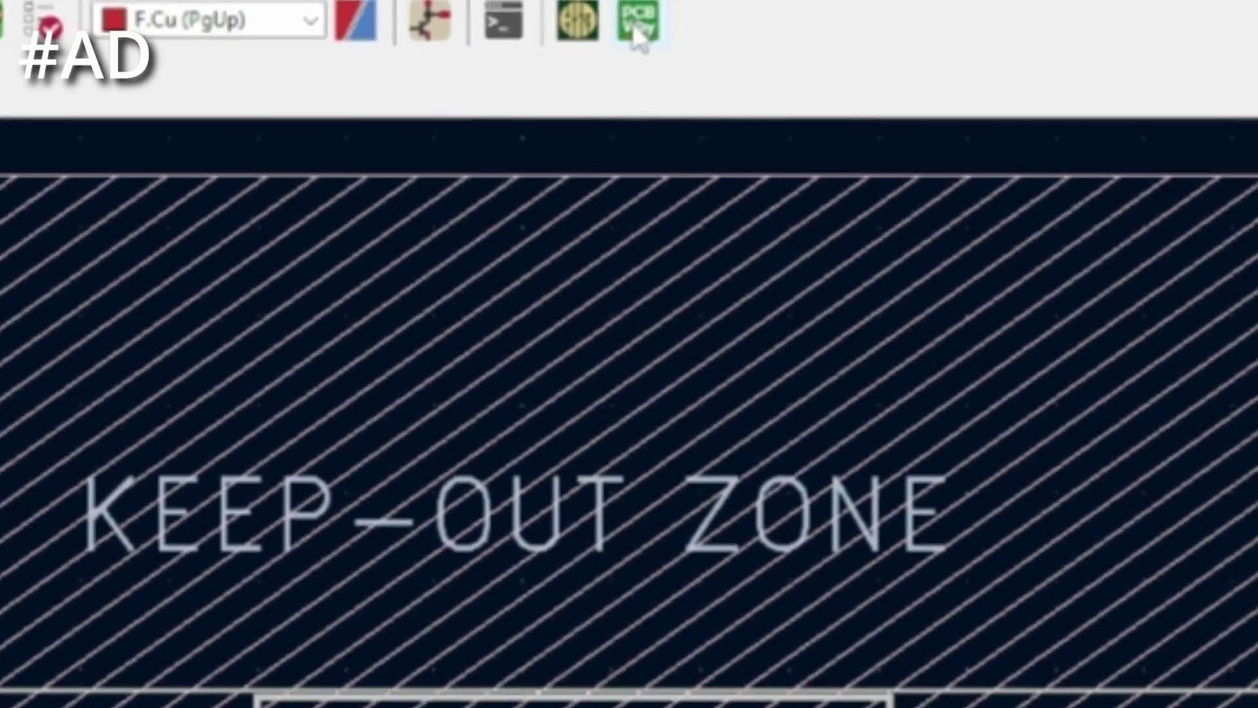
pyautogui.click(639, 33)
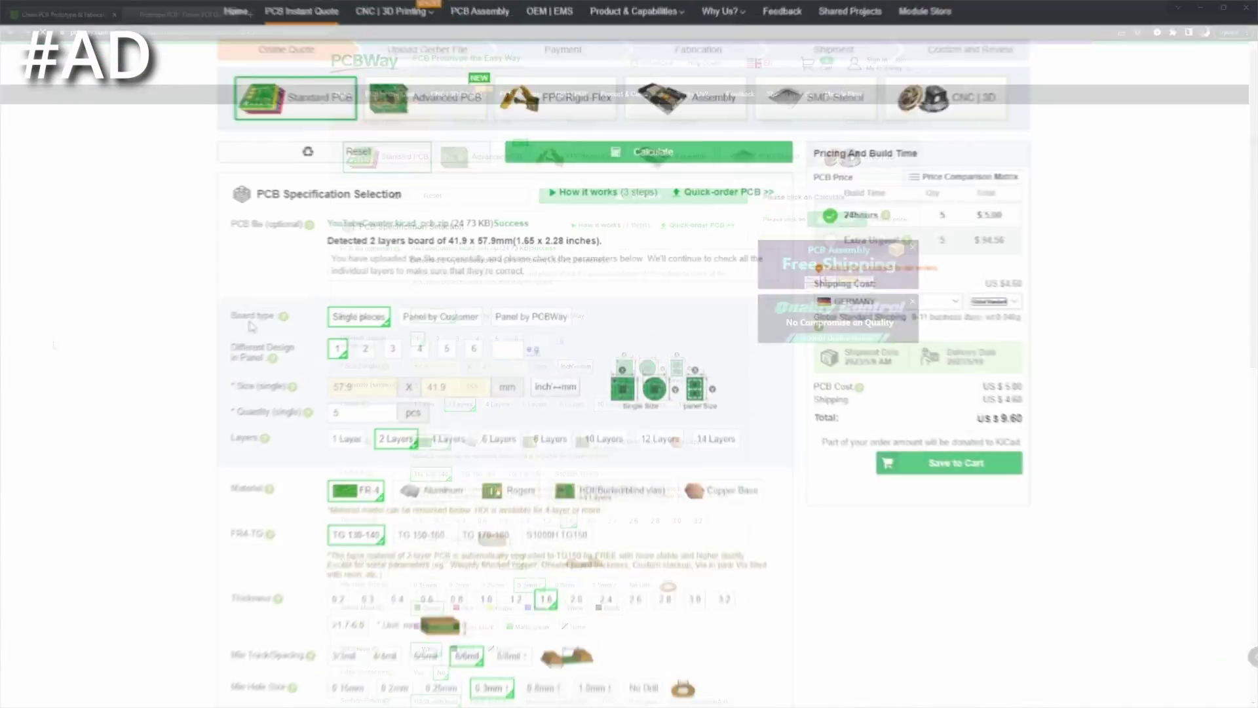
# Add an SMD stencil and assembly service to the PCB quote and place the order
pyautogui.scroll(-6, 499, 291)
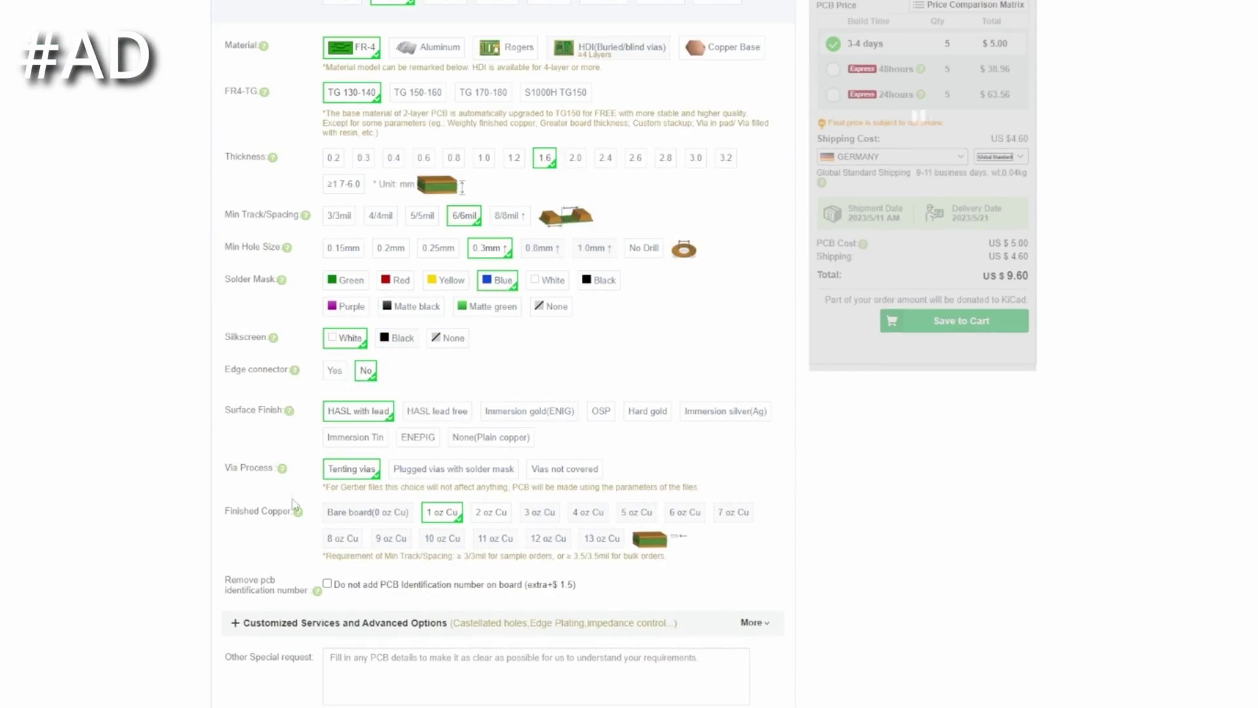
pyautogui.scroll(-4, 293, 504)
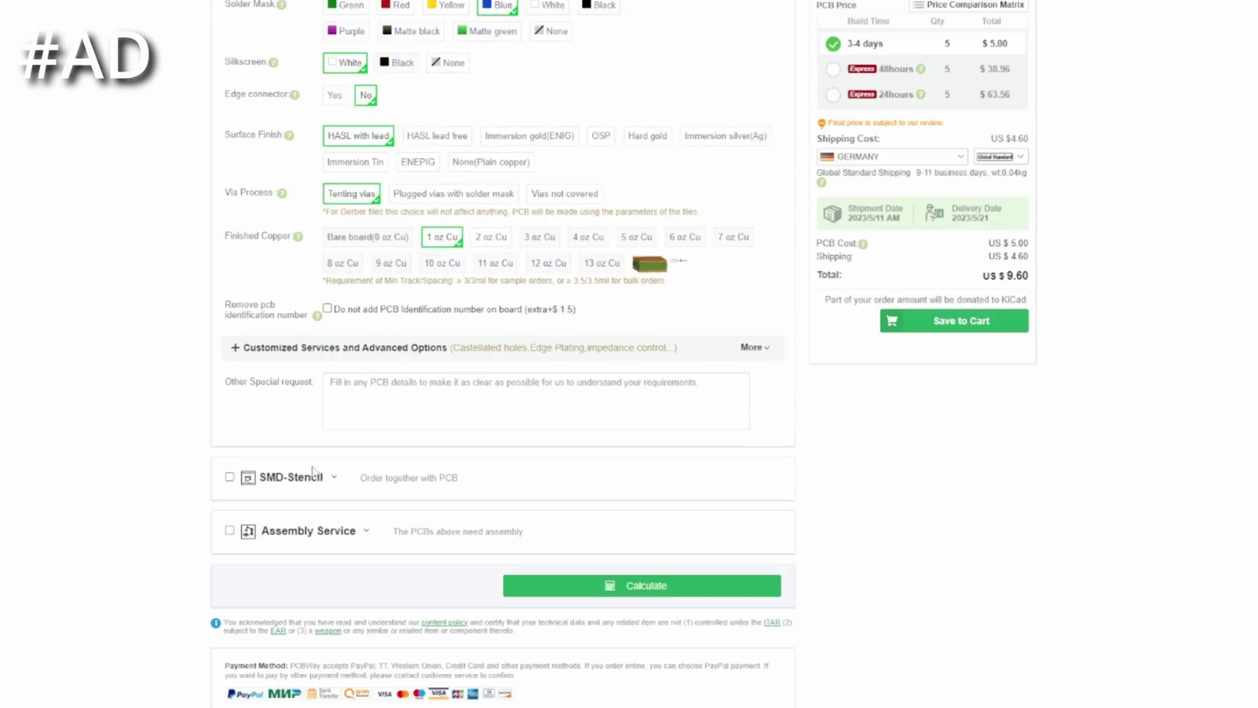
pyautogui.click(228, 478)
pyautogui.scroll(-4, 282, 407)
pyautogui.click(230, 585)
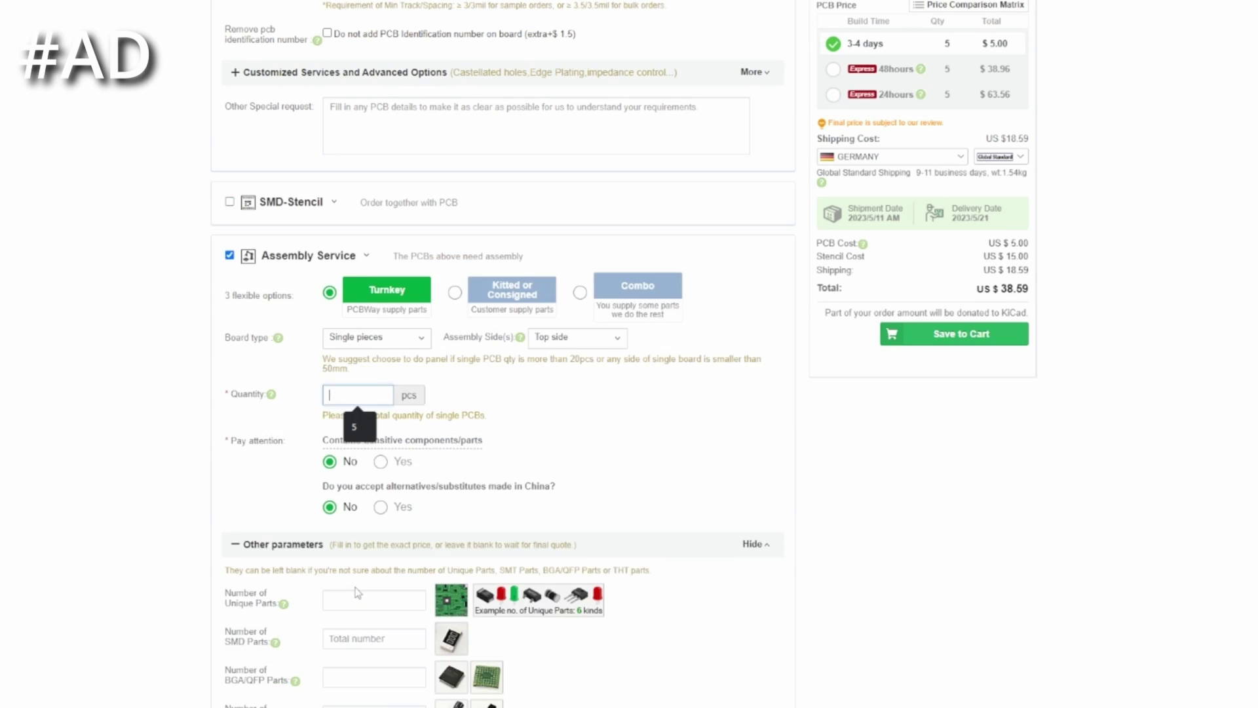
pyautogui.scroll(-5, 371, 465)
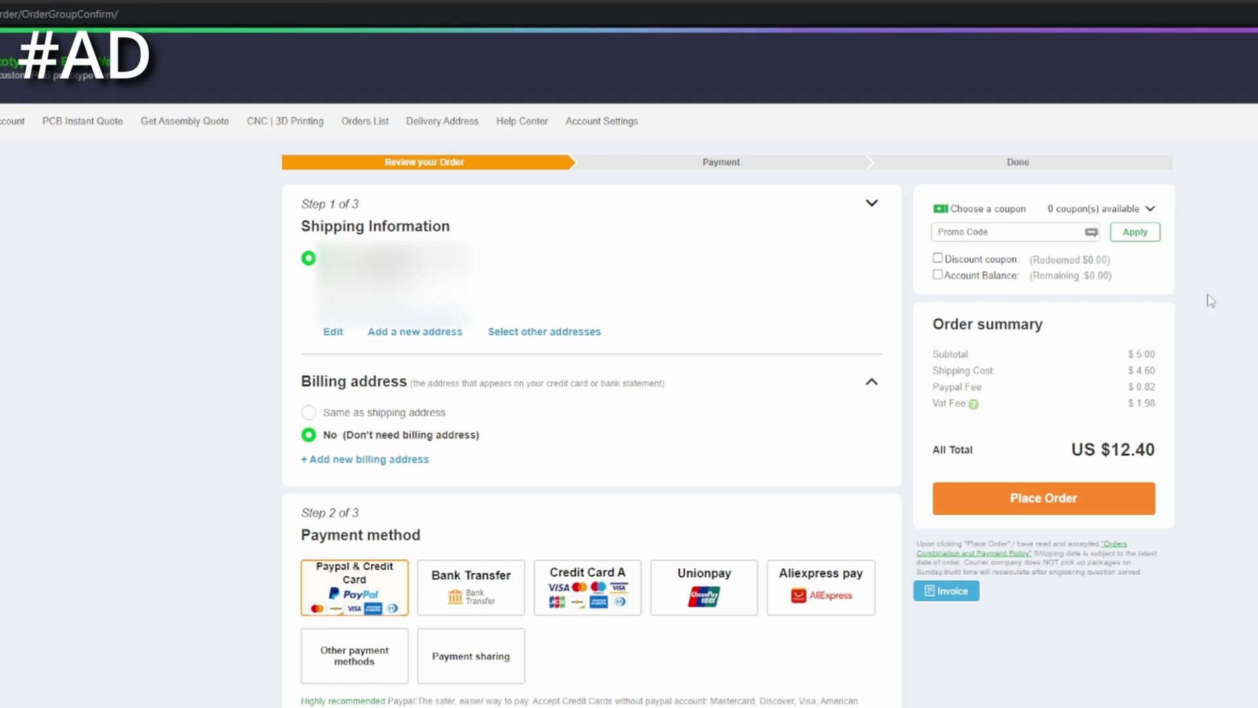
pyautogui.click(1059, 498)
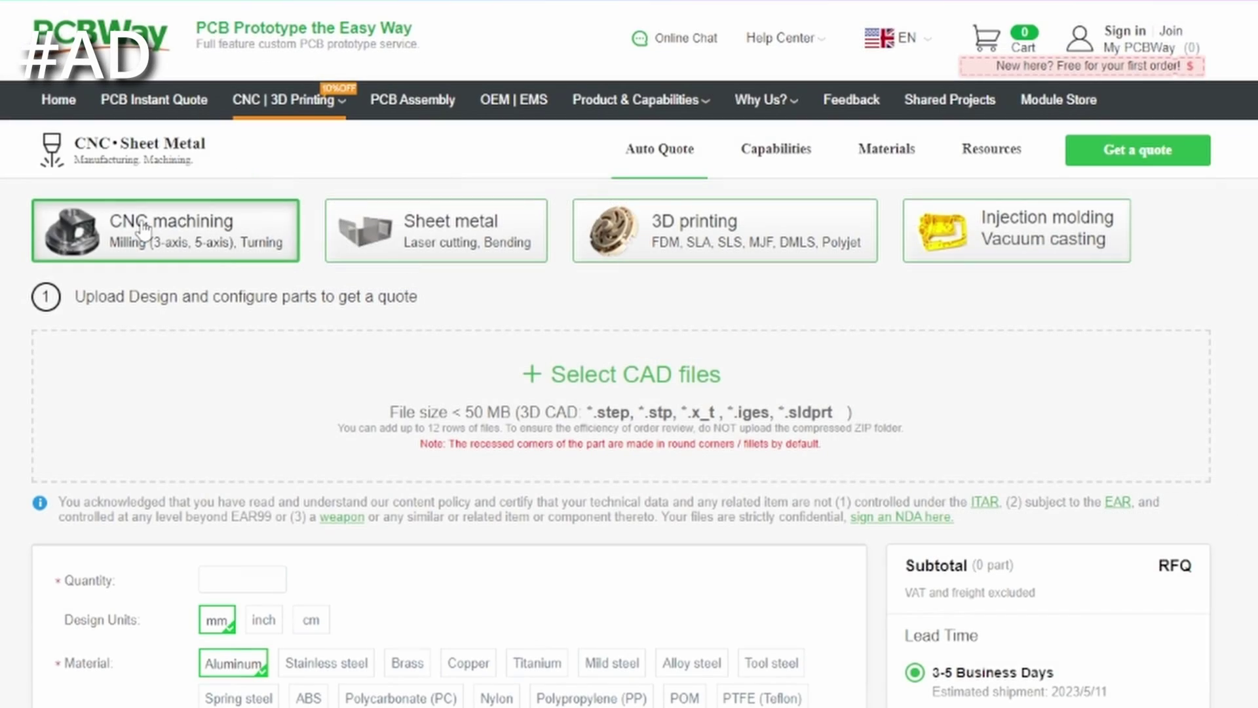
# Browse the 3D printing quote for the Benchy model, then the injection molding quote
pyautogui.click(830, 236)
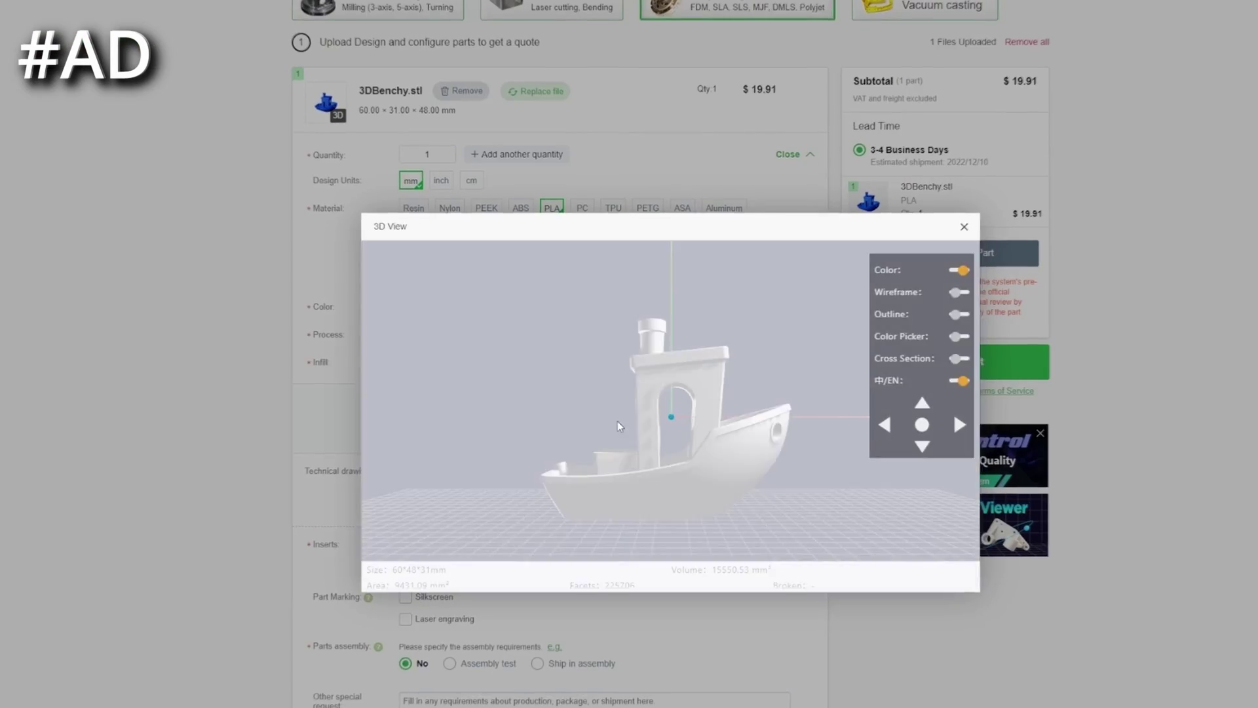
pyautogui.moveTo(617, 420); pyautogui.dragTo(643, 368)
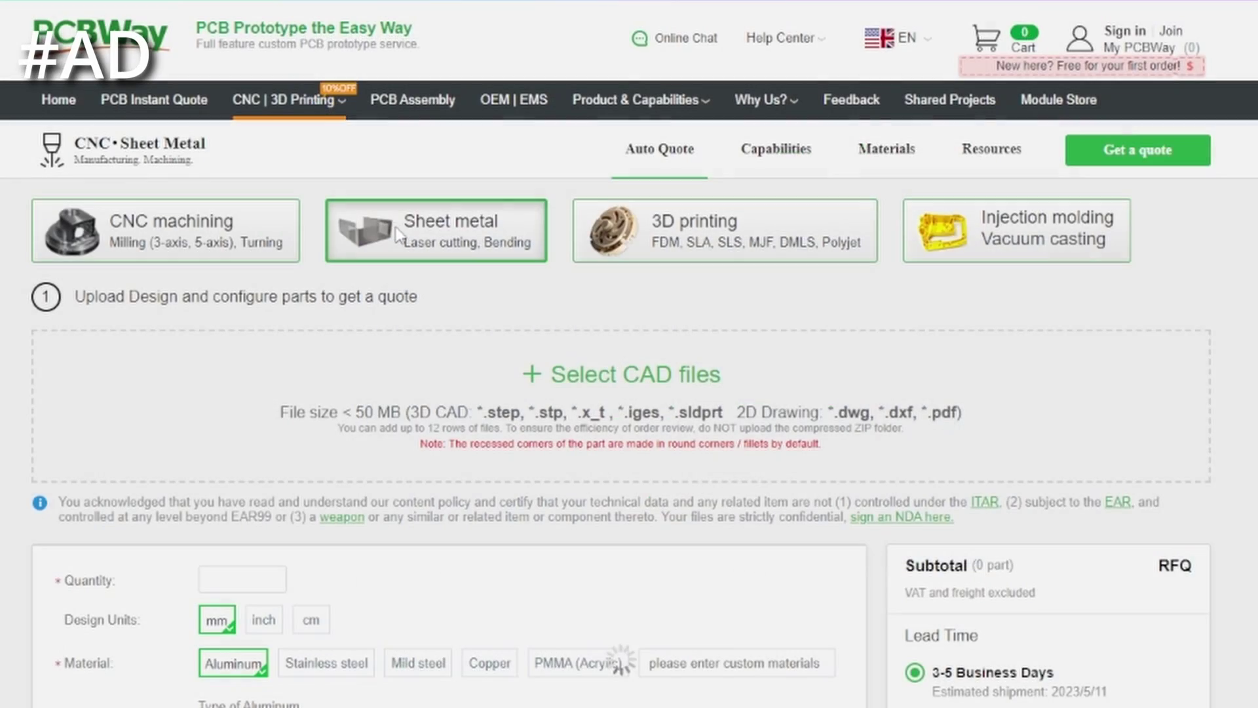
pyautogui.click(970, 235)
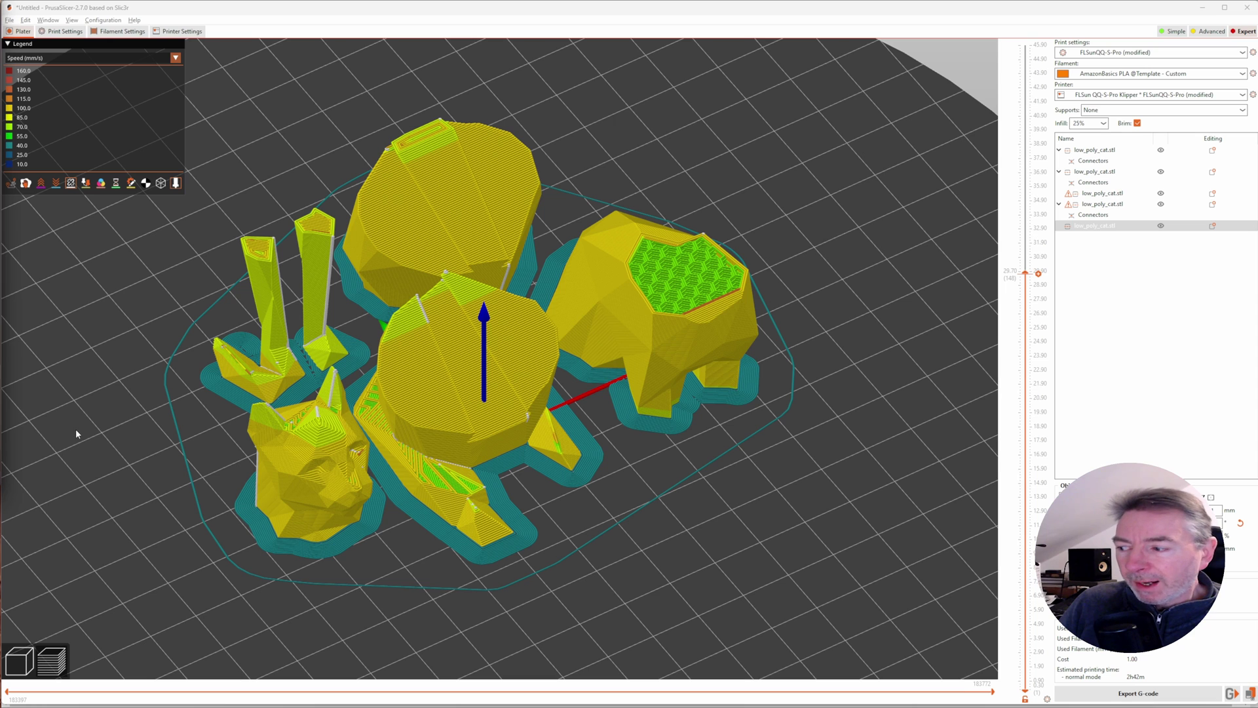
# Orbit the sliced cat parts to a lower, closer viewing angle
pyautogui.moveTo(77, 430); pyautogui.dragTo(74, 421)
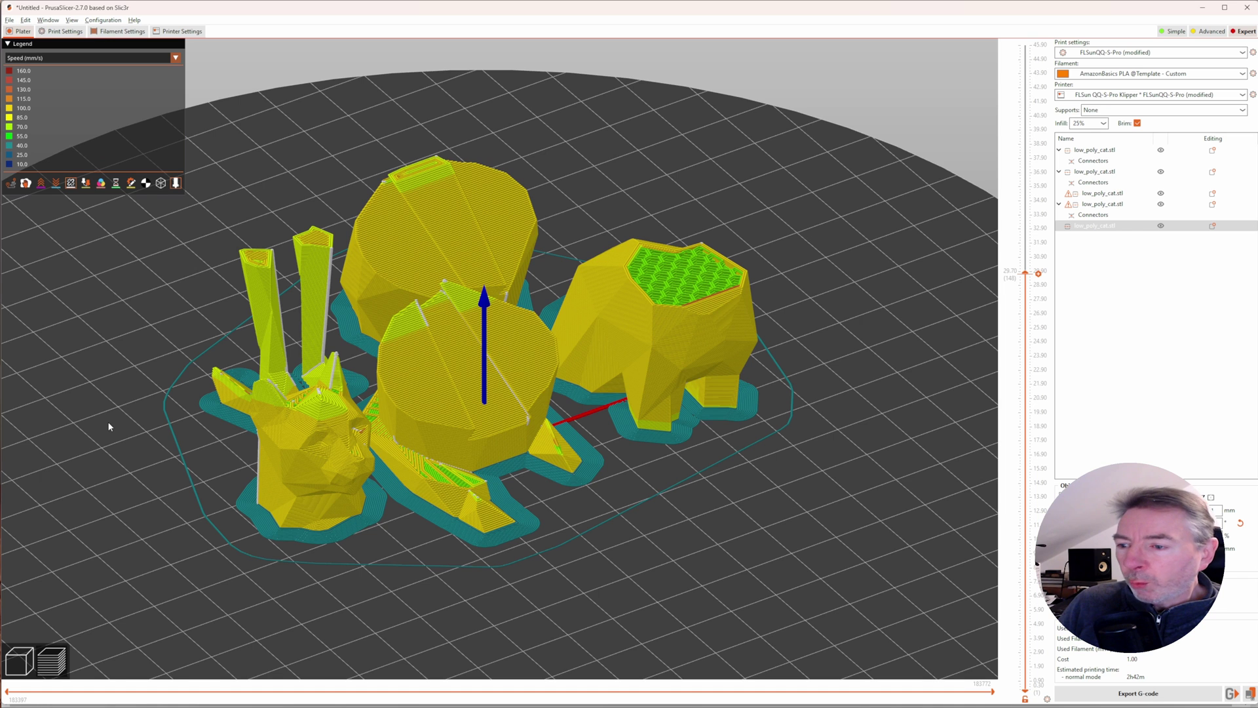
pyautogui.moveTo(106, 424); pyautogui.dragTo(104, 417)
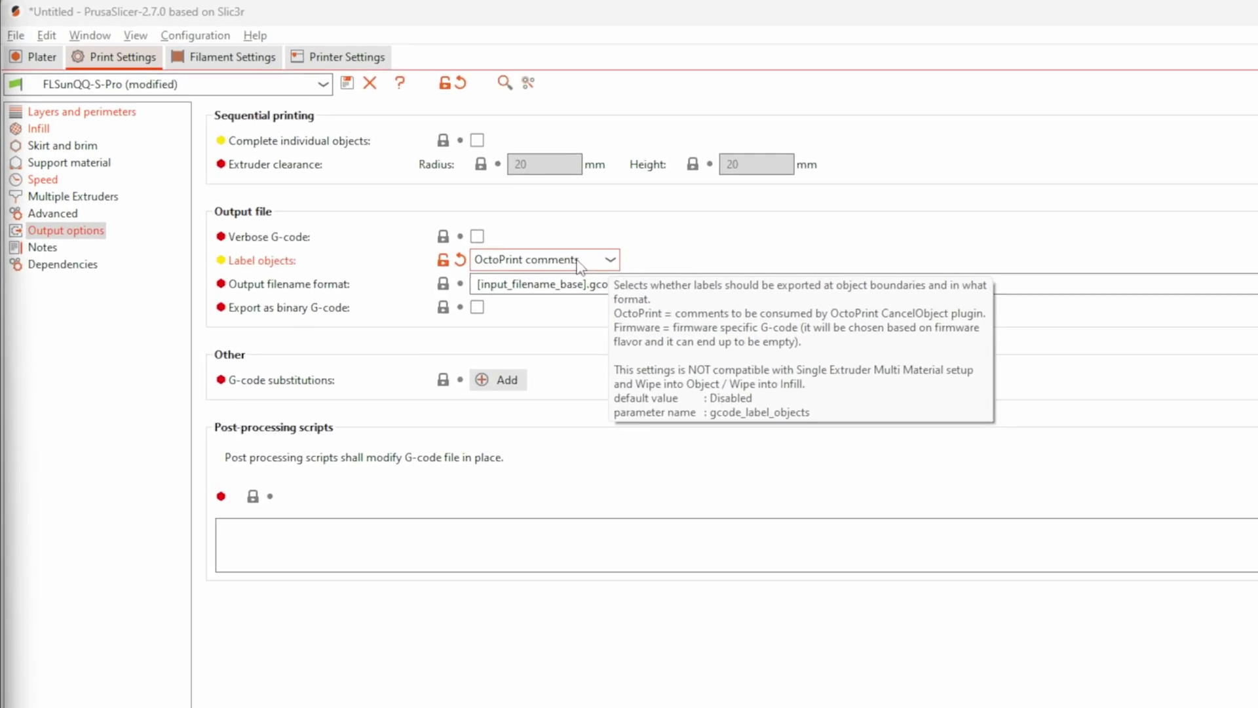
# Set Label objects to Firmware-specific and highlight the [exclude_object] line in the Klipper config
pyautogui.click(711, 324)
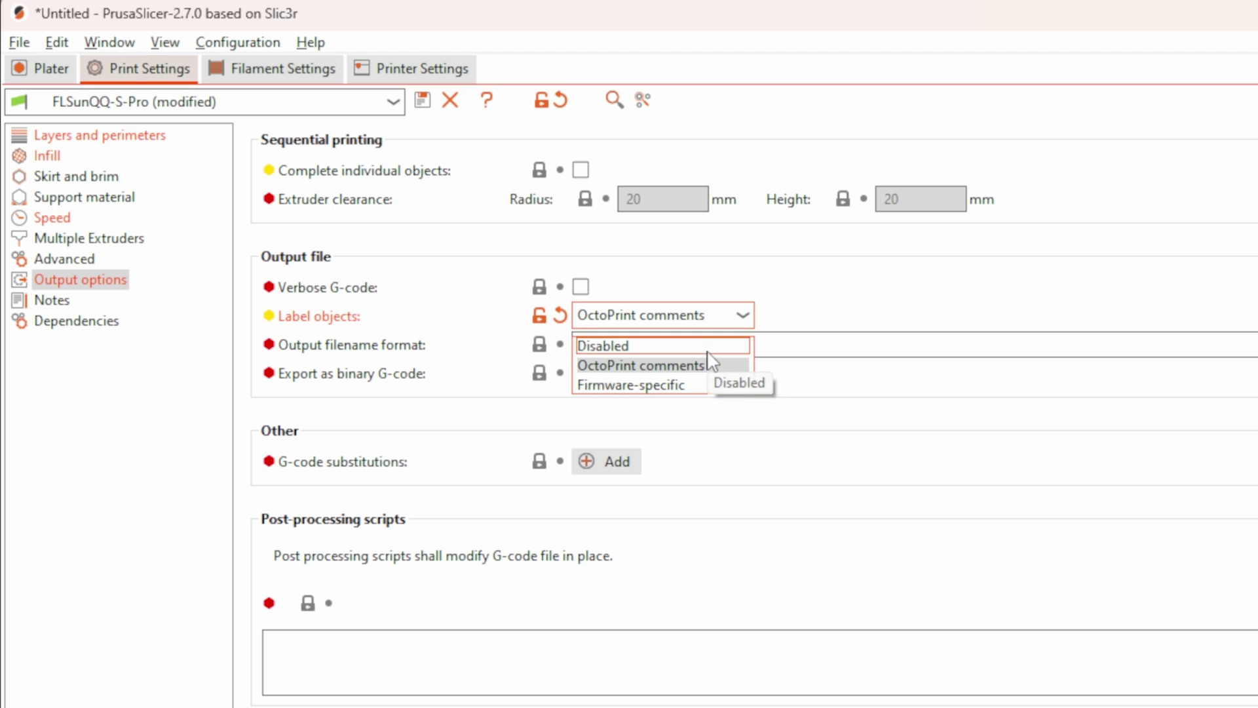
pyautogui.click(703, 385)
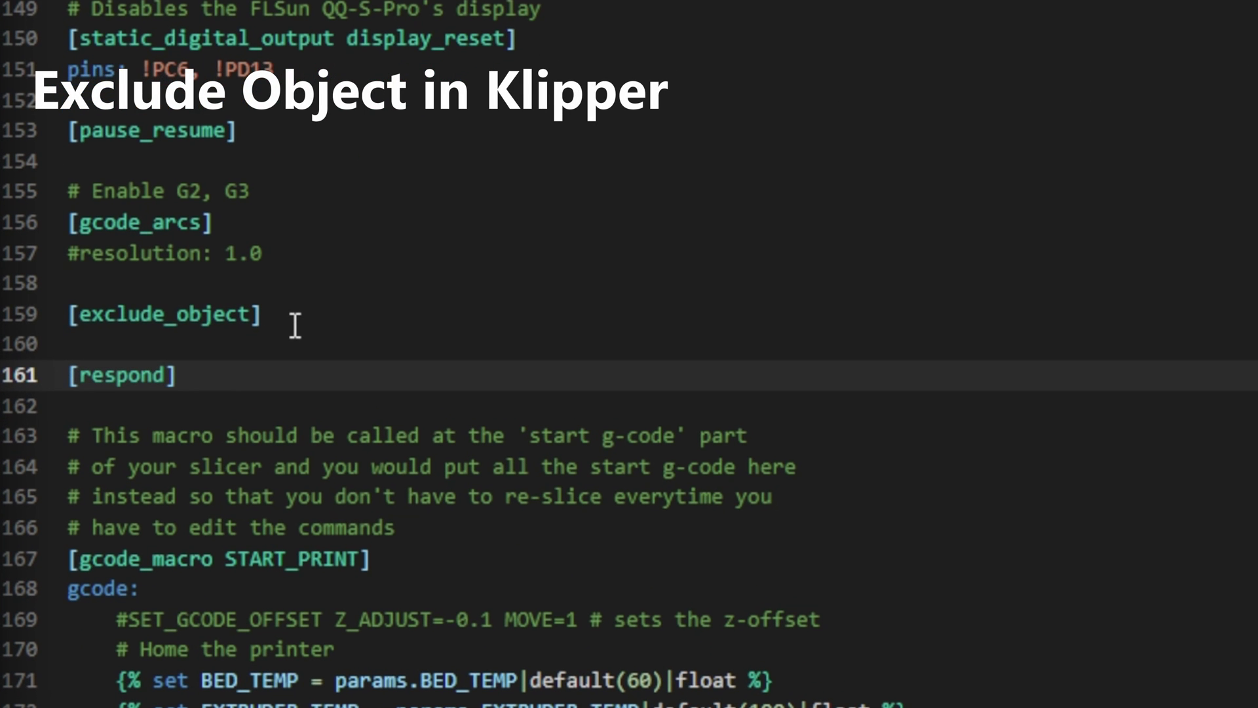
pyautogui.click(275, 327)
pyautogui.click(144, 334)
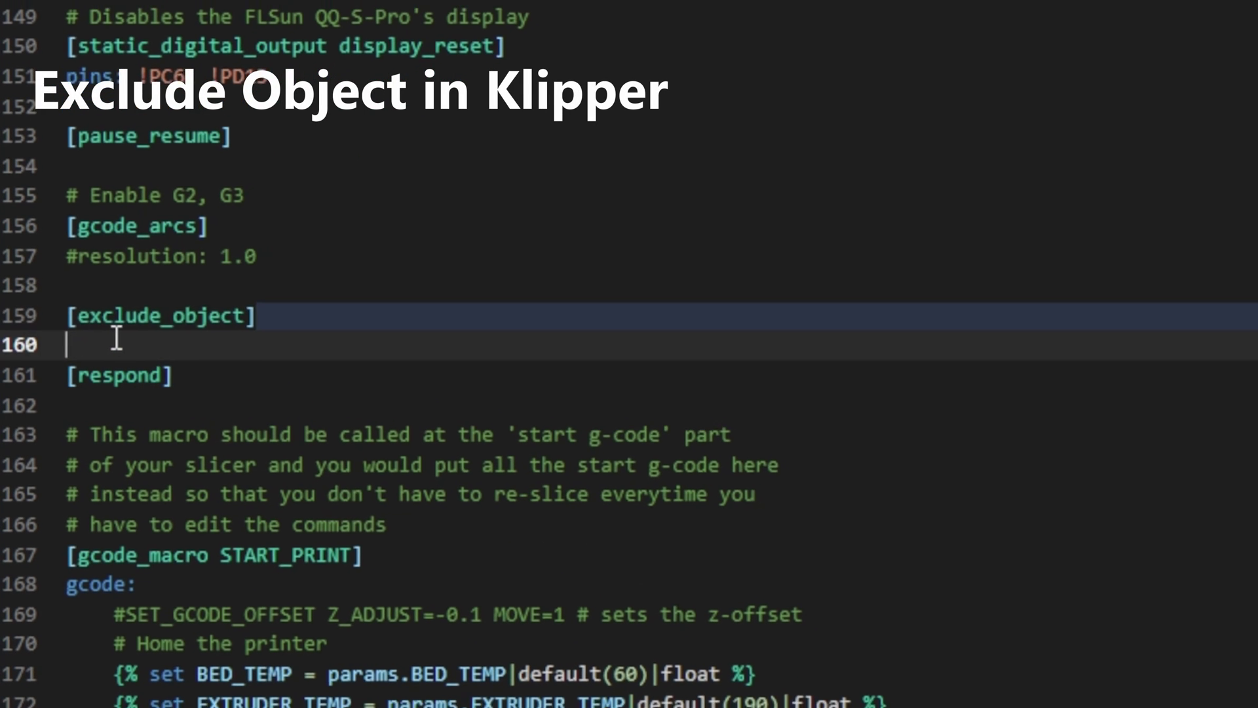
pyautogui.moveTo(113, 334); pyautogui.dragTo(51, 317)
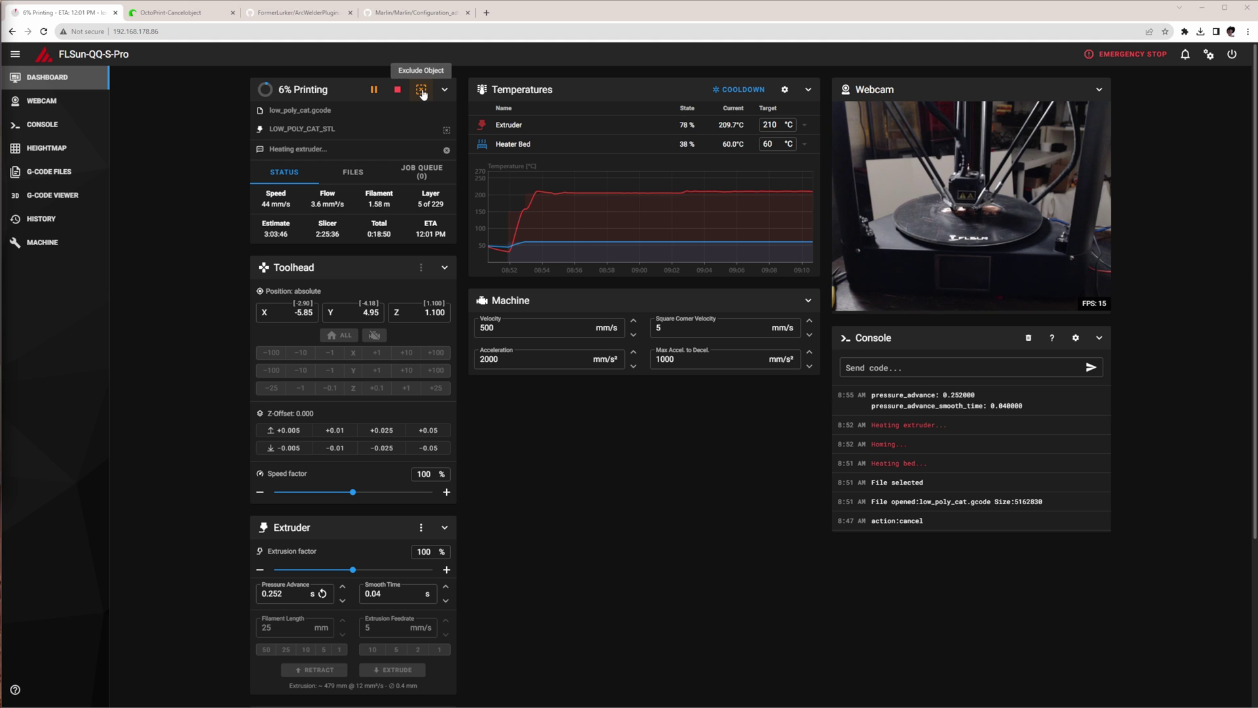
# Open Exclude Object in Mainsail's Printing panel to list the printing cat parts
pyautogui.click(422, 90)
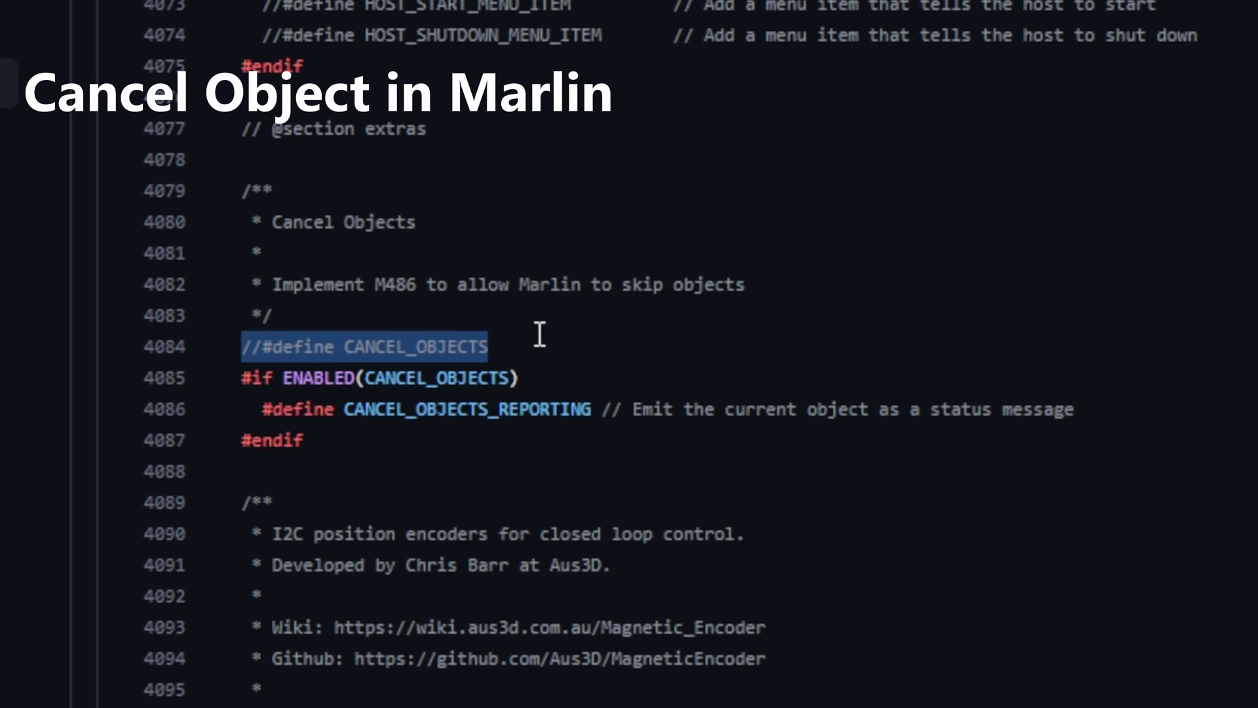
# Point out //#define CANCEL_OBJECTS in Configuration_adv.h, then view the keychain model from above
pyautogui.click(541, 331)
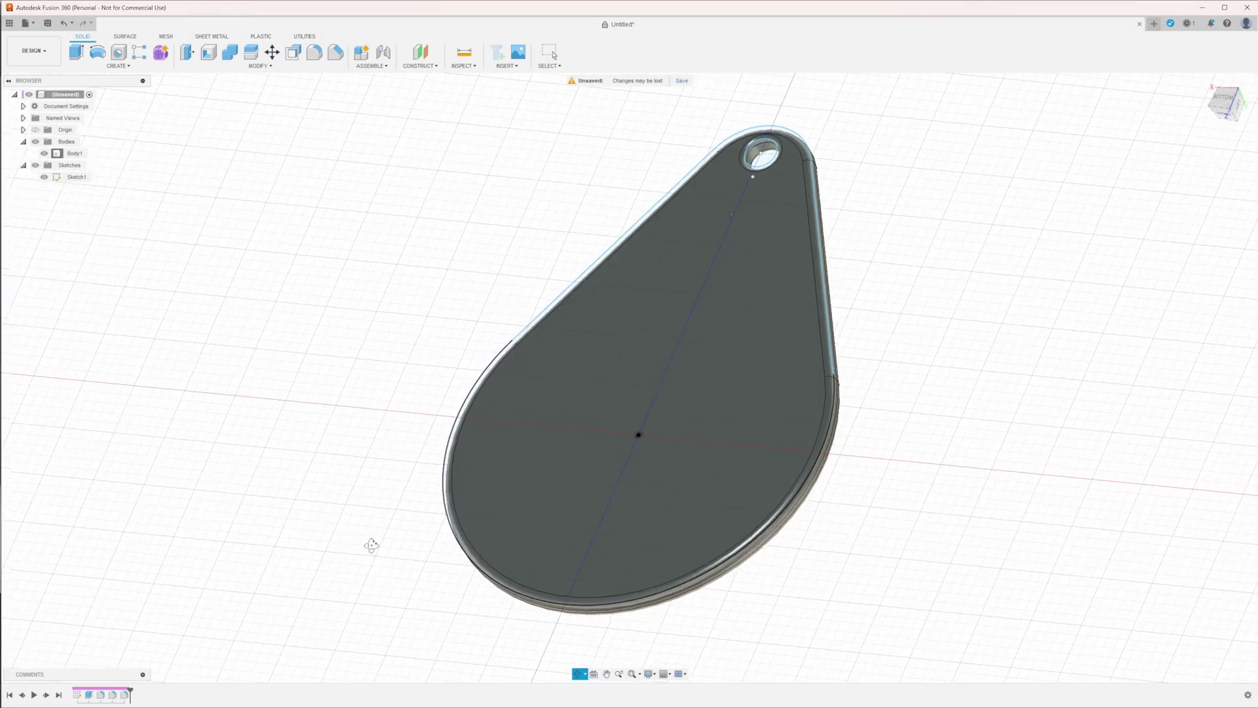
pyautogui.keyDown('shift'); pyautogui.moveTo(370, 549); pyautogui.dragTo(520, 504, button='middle'); pyautogui.keyUp('shift')
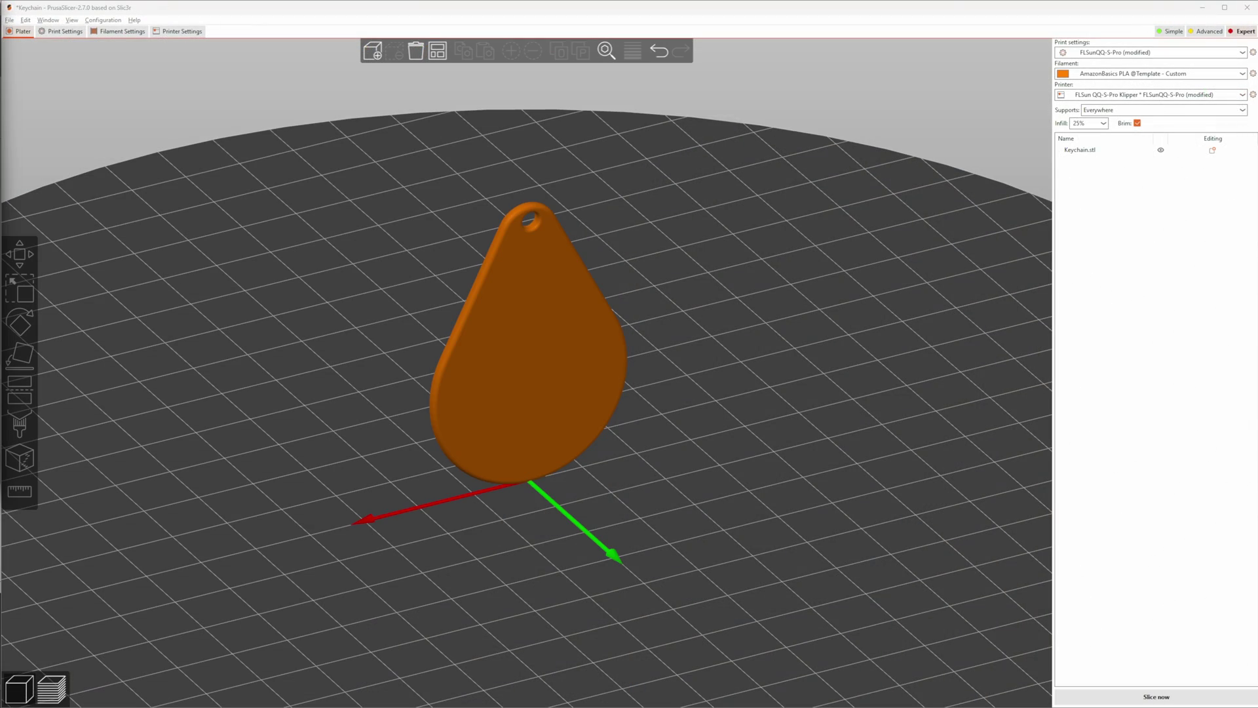
# Emboss the logo SVG onto the keychain and shrink it to about 32 mm
pyautogui.click(533, 384)
pyautogui.rightClick(533, 384)
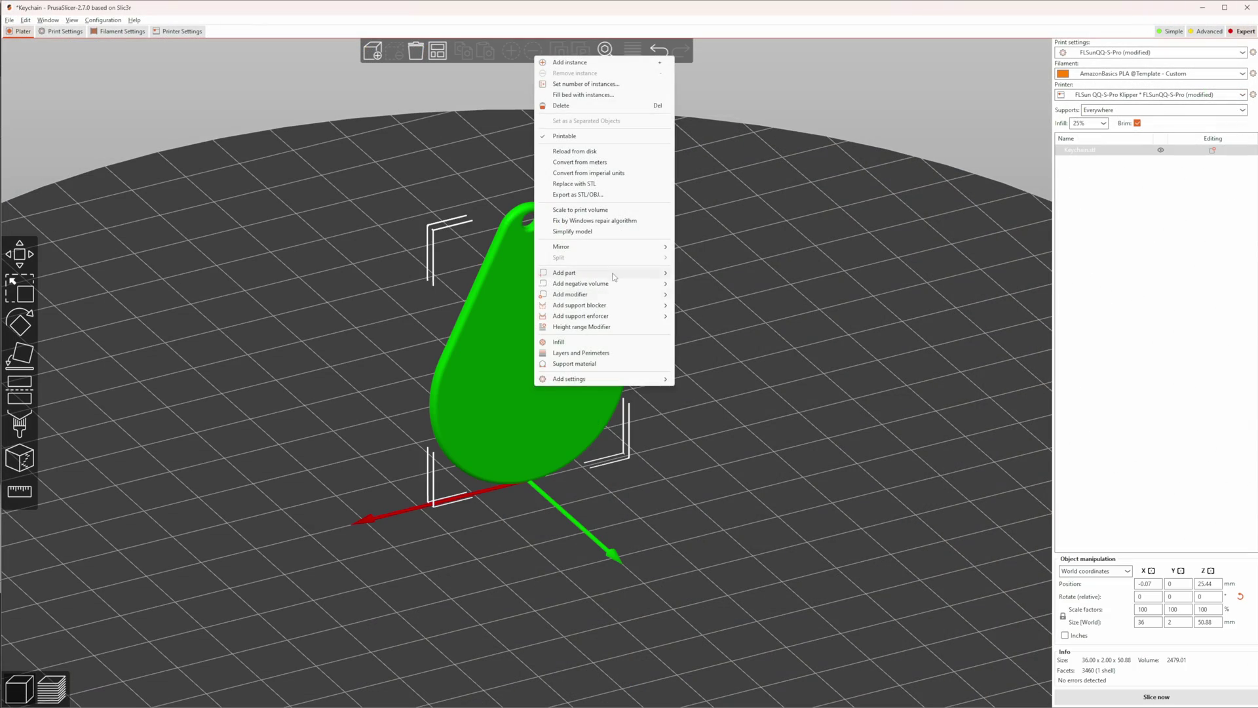
pyautogui.moveTo(632, 275)
pyautogui.click(696, 352)
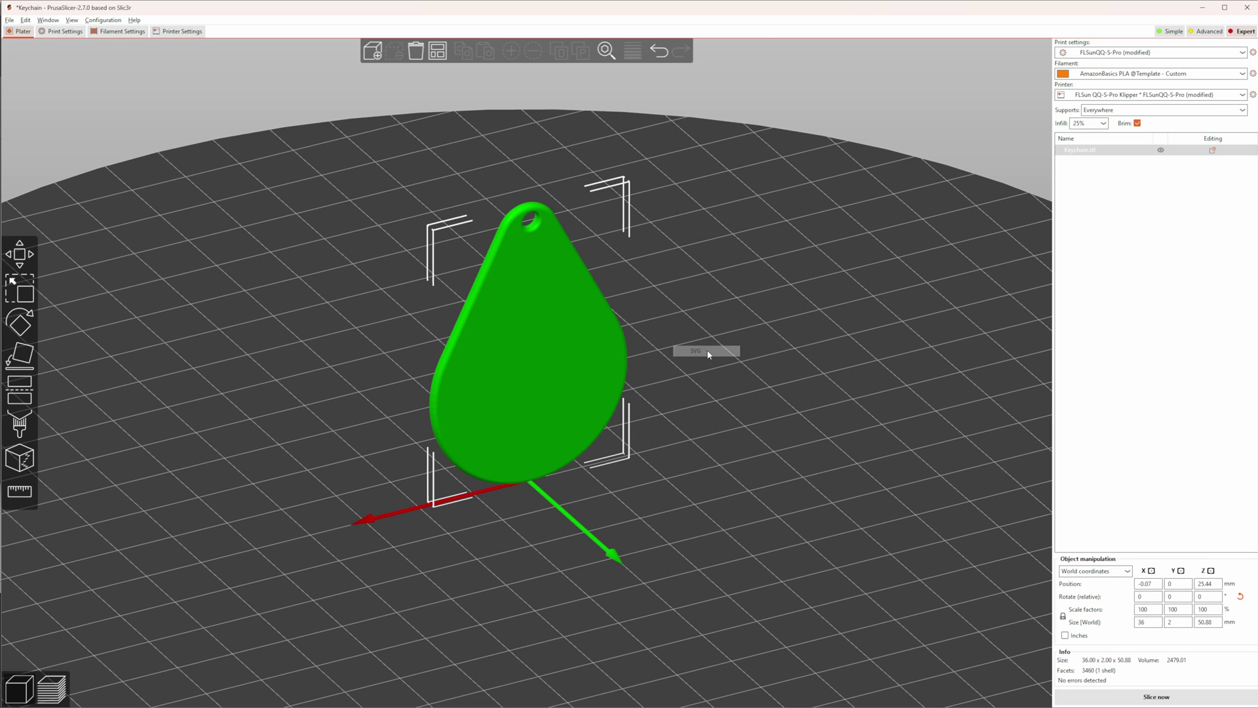
pyautogui.click(671, 362)
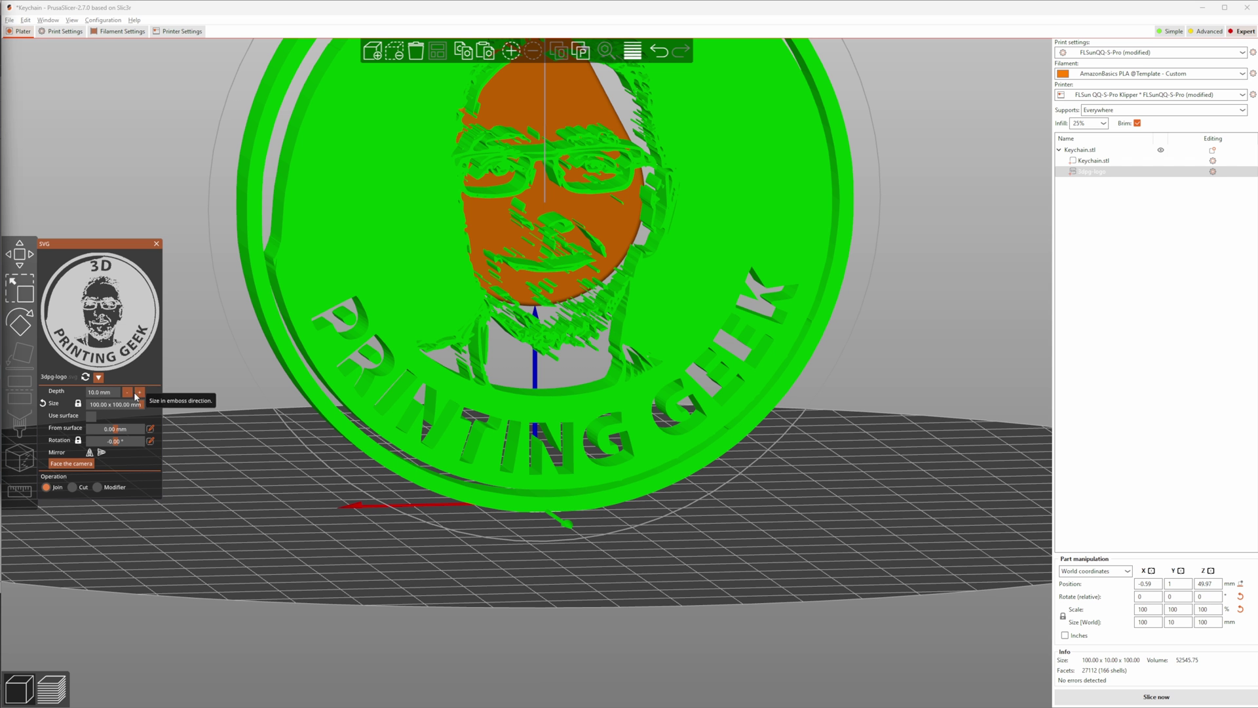
pyautogui.write('1')
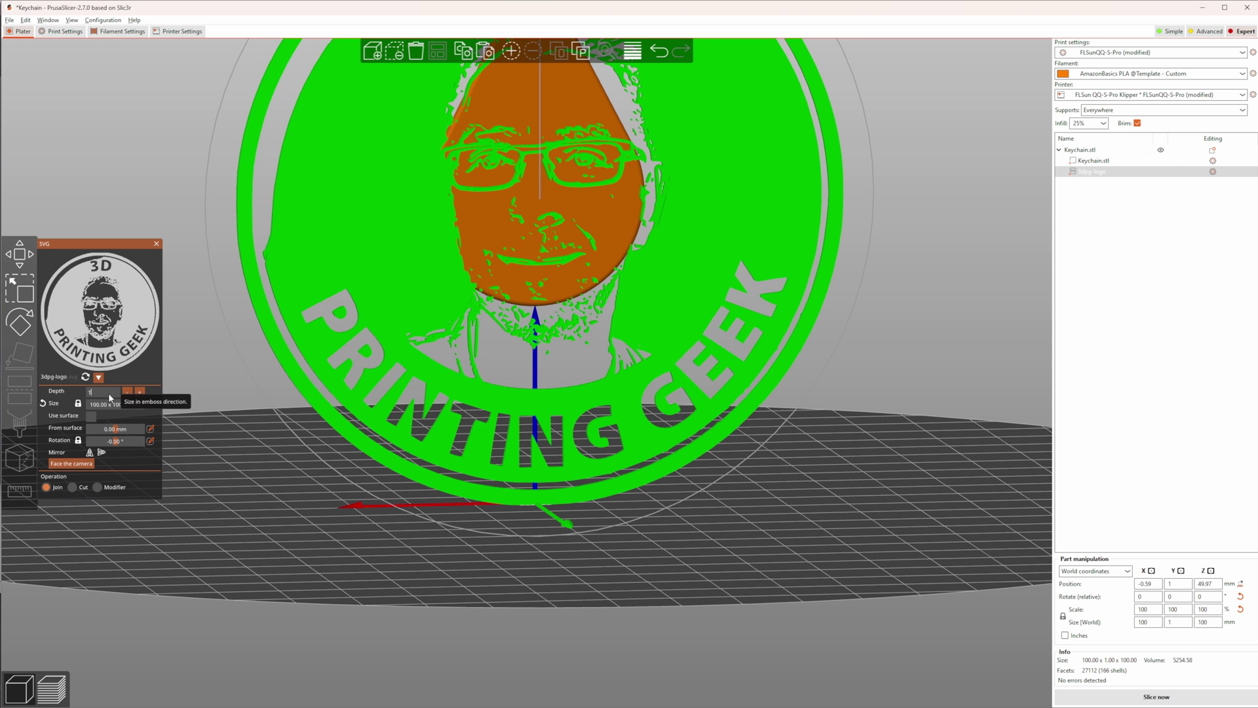
pyautogui.moveTo(117, 406); pyautogui.dragTo(93, 419)
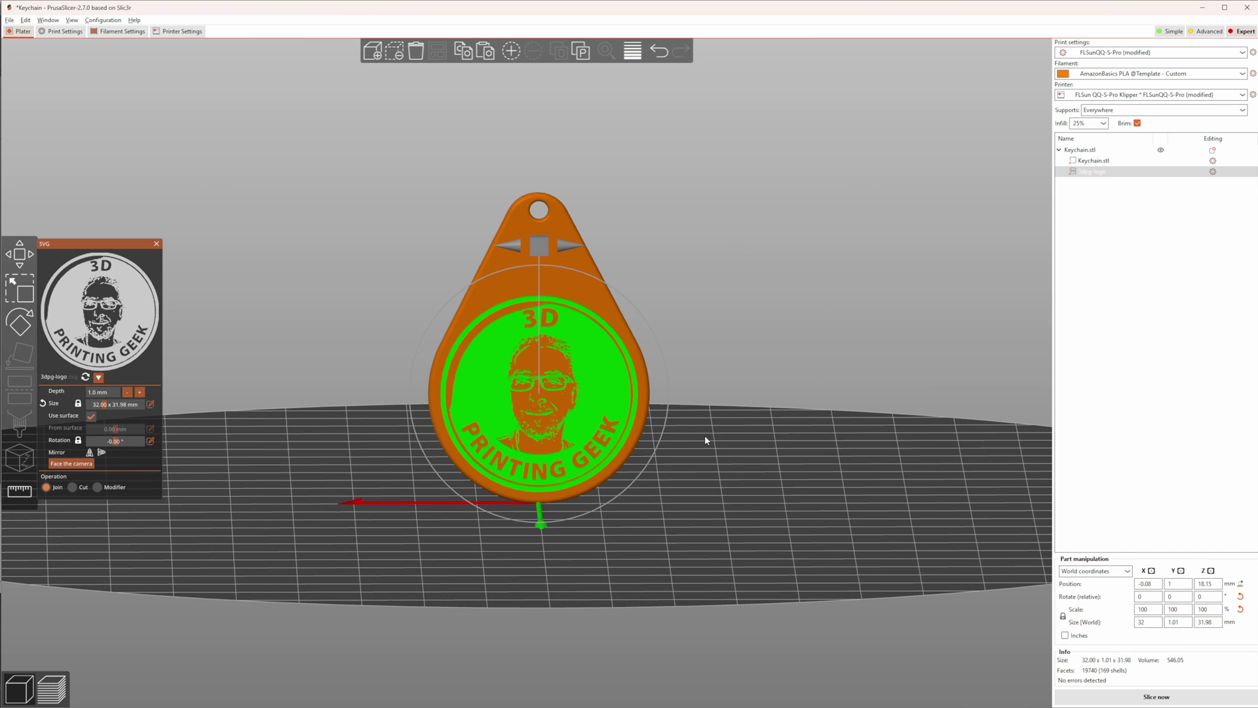
pyautogui.moveTo(705, 435); pyautogui.dragTo(346, 452)
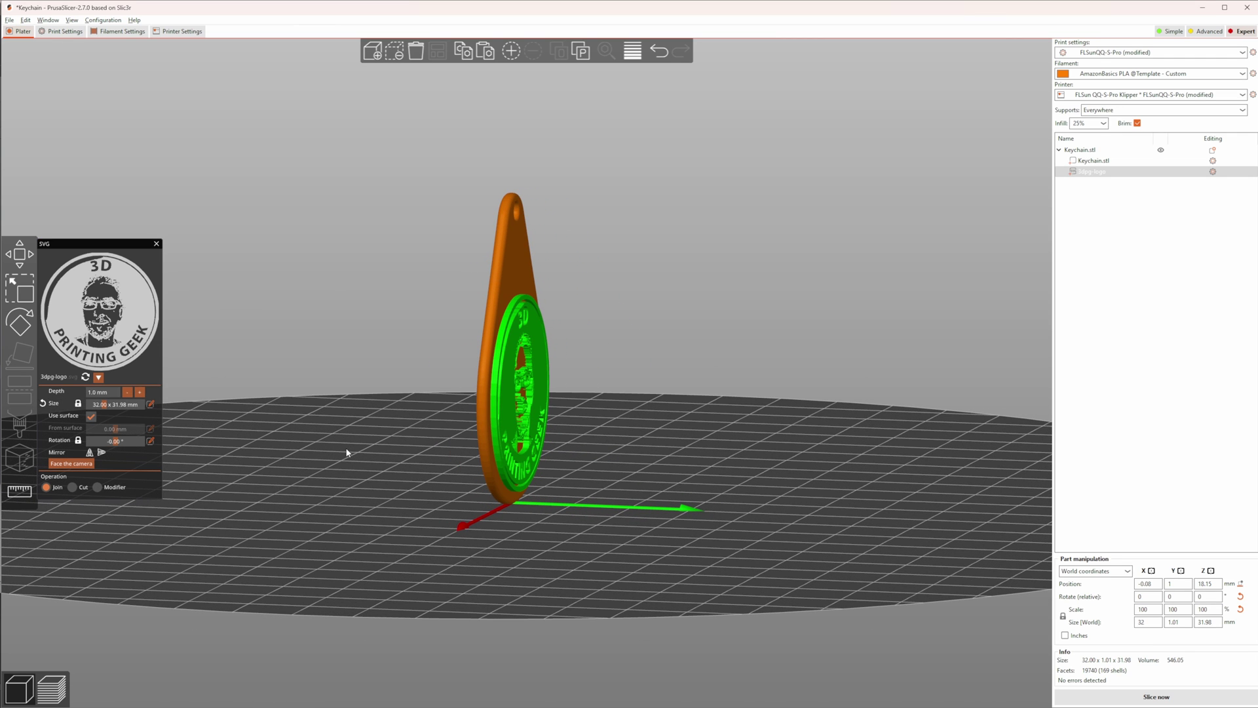
# Switch the logo operation from Join to Cut, then to Modifier, and bring up its part options
pyautogui.click(72, 490)
pyautogui.press('1')
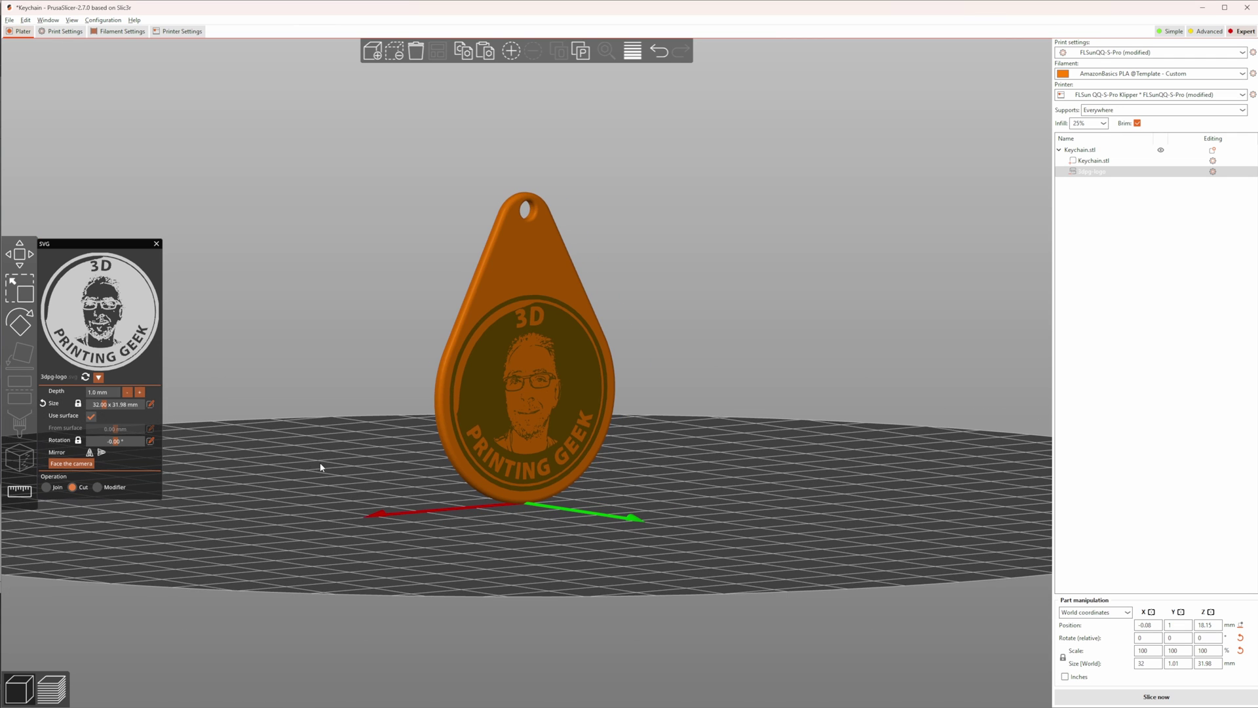
pyautogui.press('6')
pyautogui.click(98, 487)
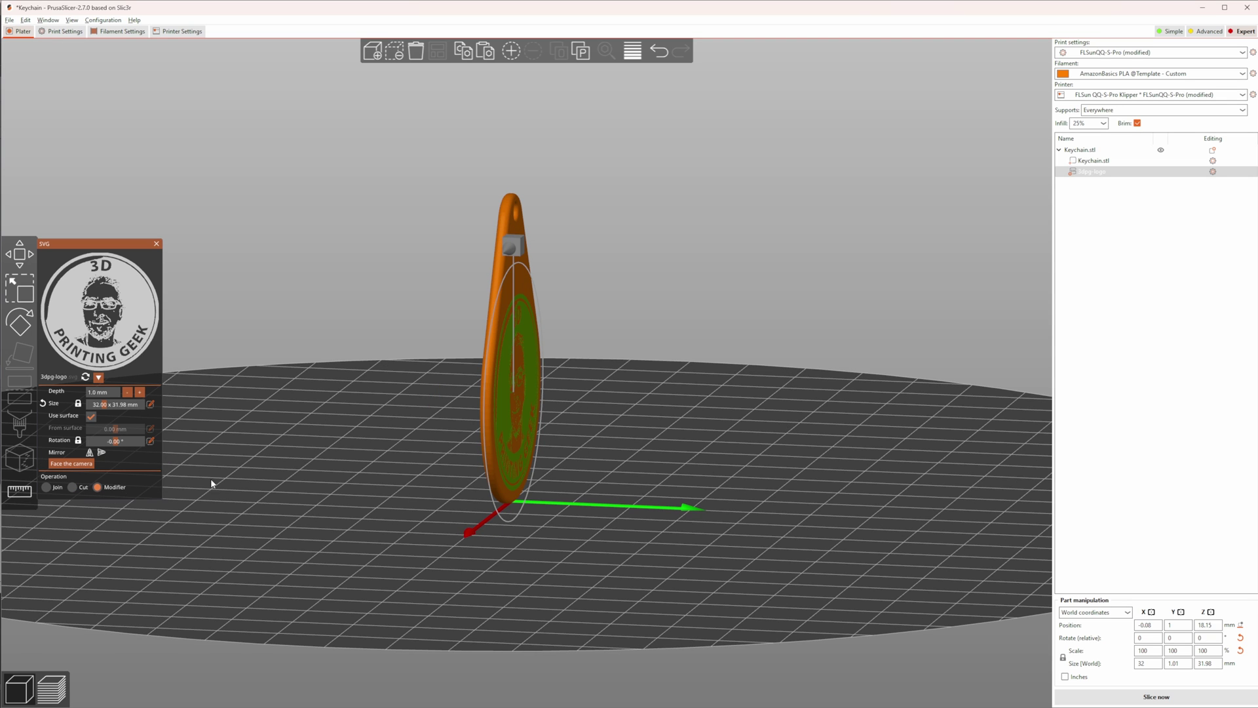
pyautogui.press('3')
pyautogui.rightClick(468, 396)
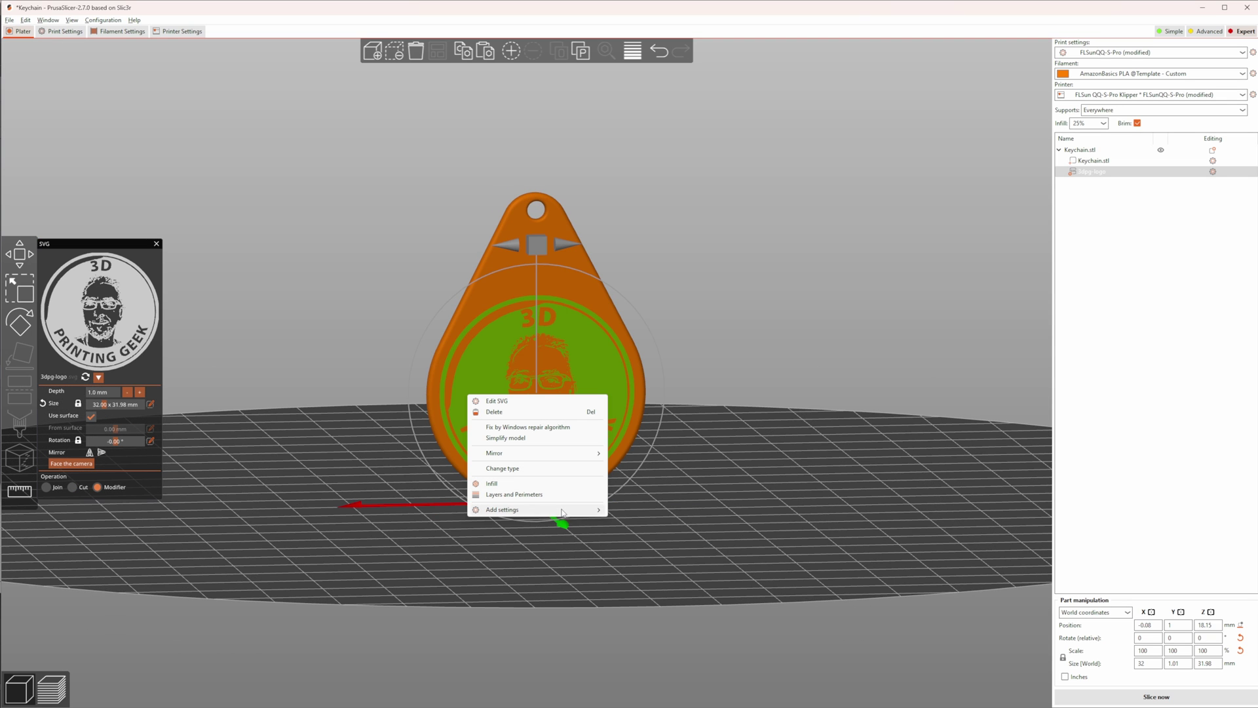
pyautogui.moveTo(561, 512)
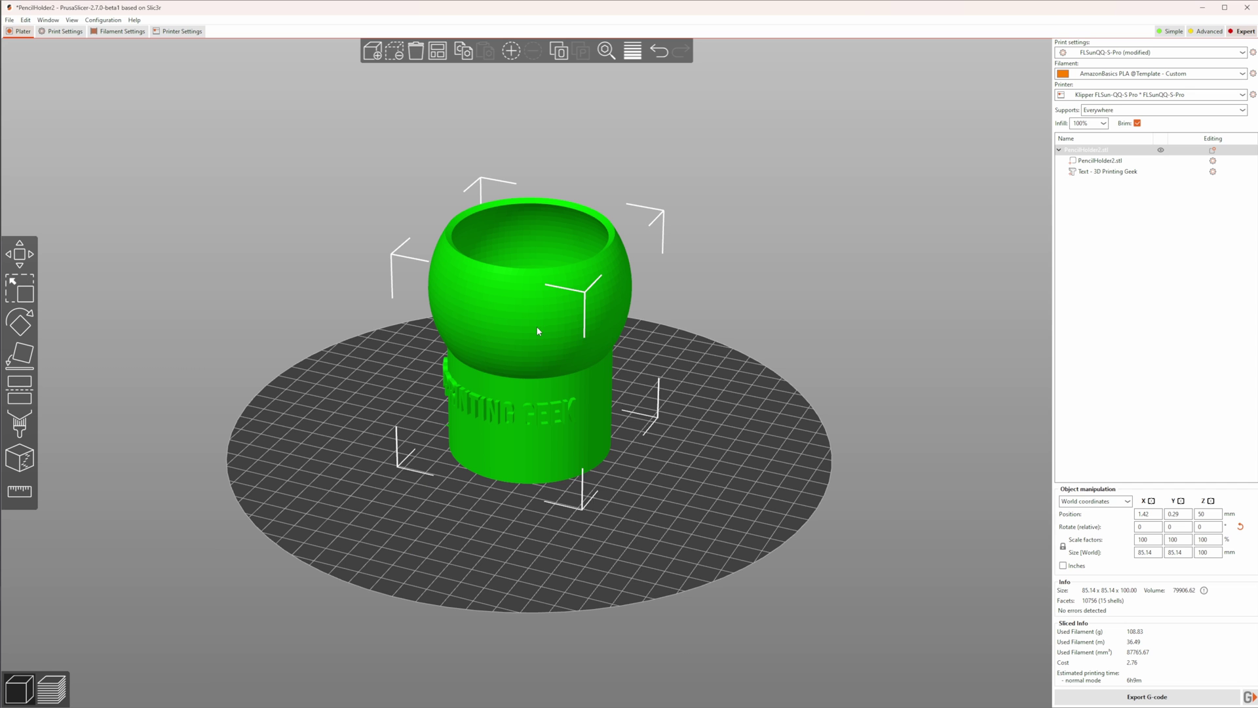
# Add 3dpg-logo.svg as an embossed SVG part on the pencil holder's side
pyautogui.rightClick(535, 330)
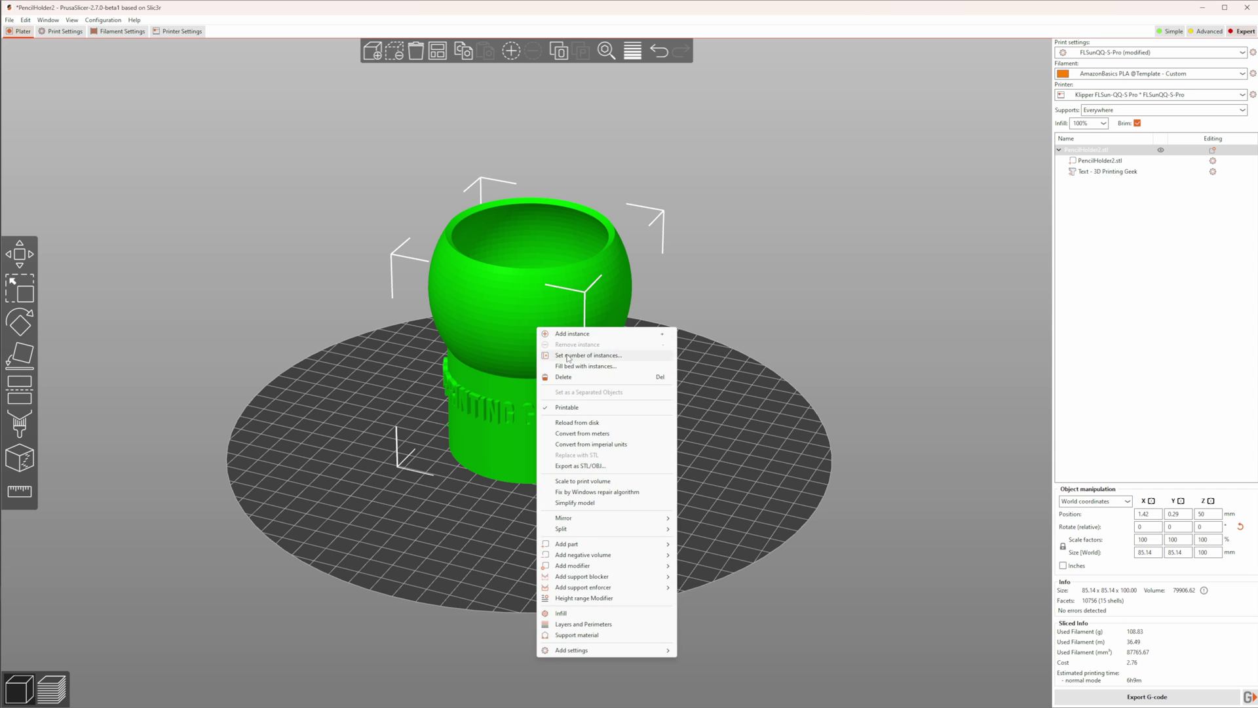
pyautogui.moveTo(642, 547)
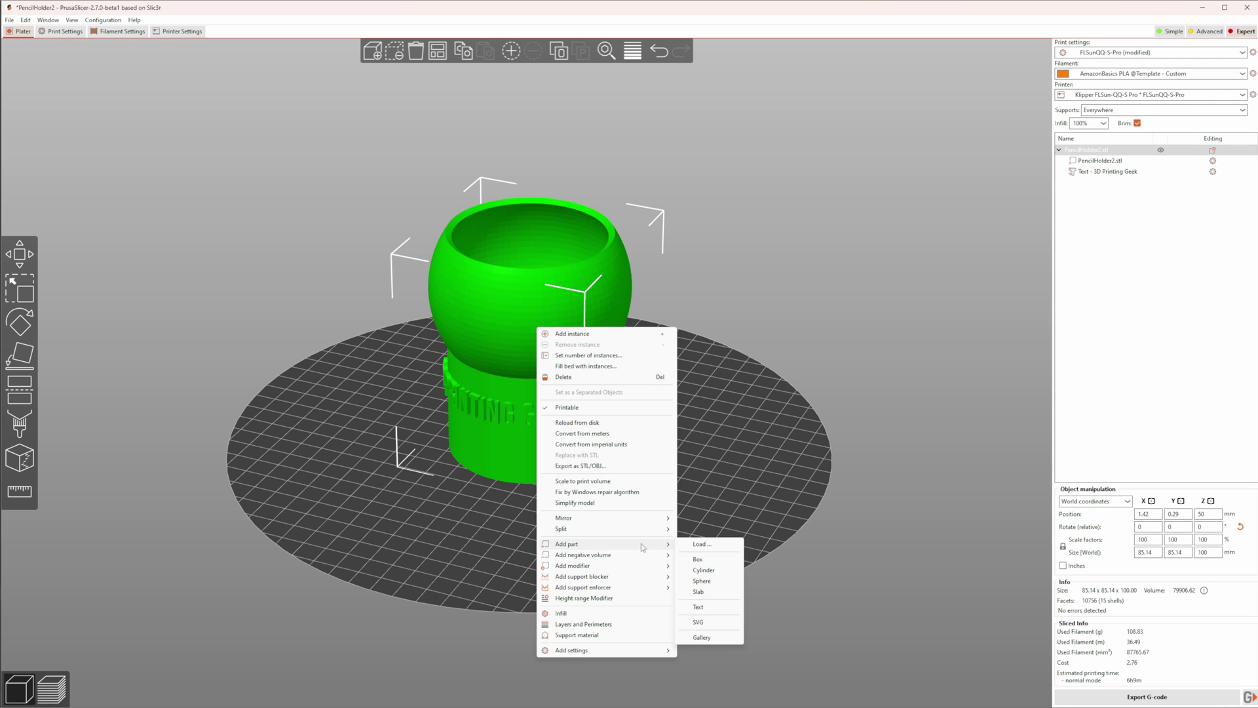
pyautogui.click(707, 624)
pyautogui.click(211, 117)
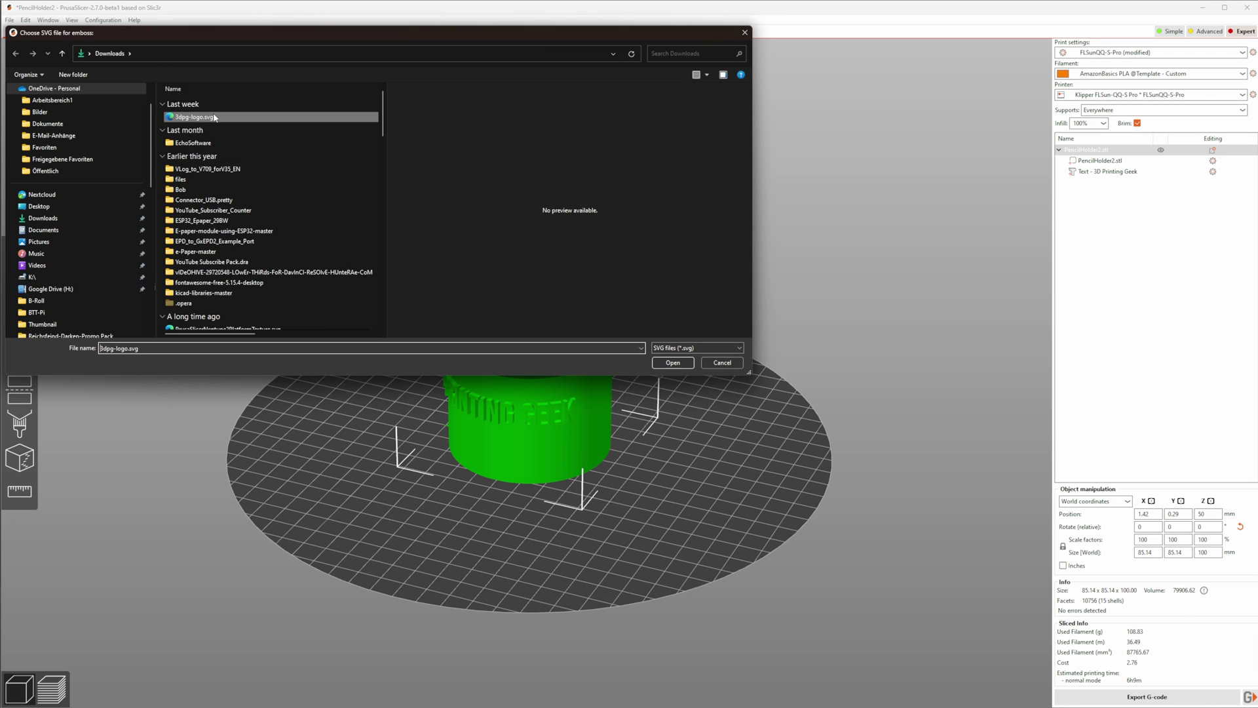
pyautogui.doubleClick(214, 116)
pyautogui.scroll(8, 631, 415)
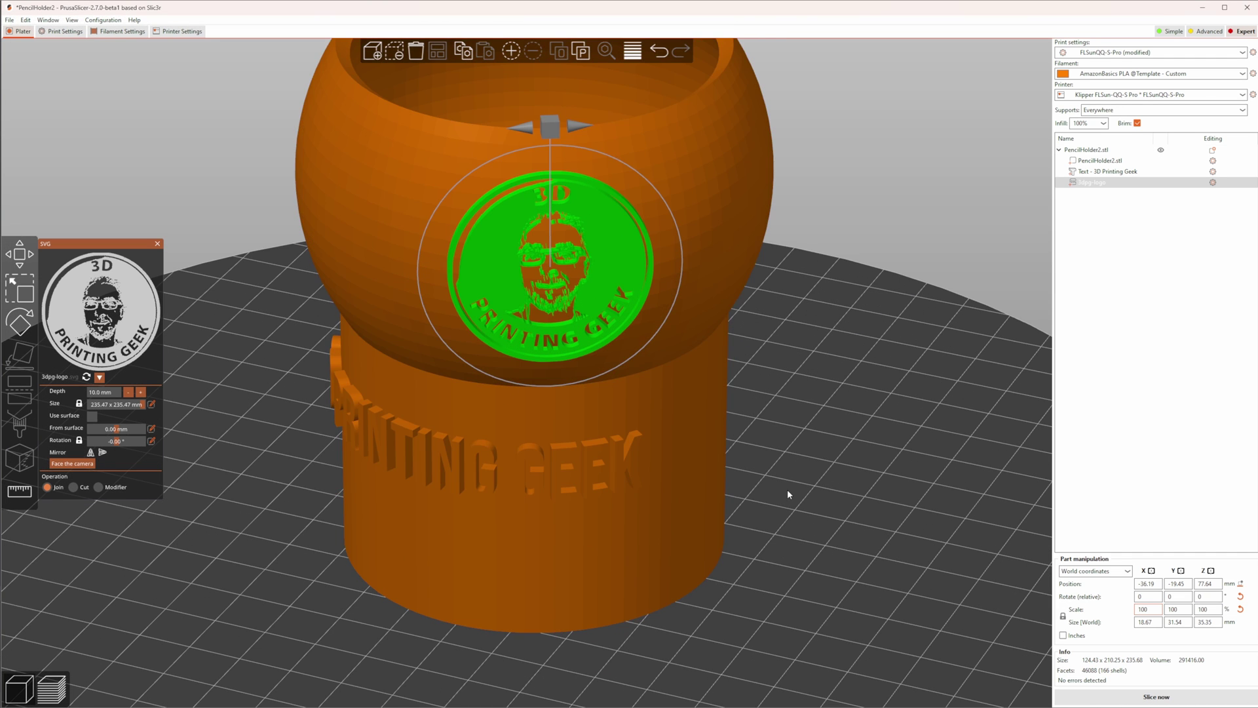
pyautogui.moveTo(788, 489)
pyautogui.mouseDown()
pyautogui.moveTo(834, 475)
pyautogui.moveTo(820, 491)
pyautogui.mouseUp()
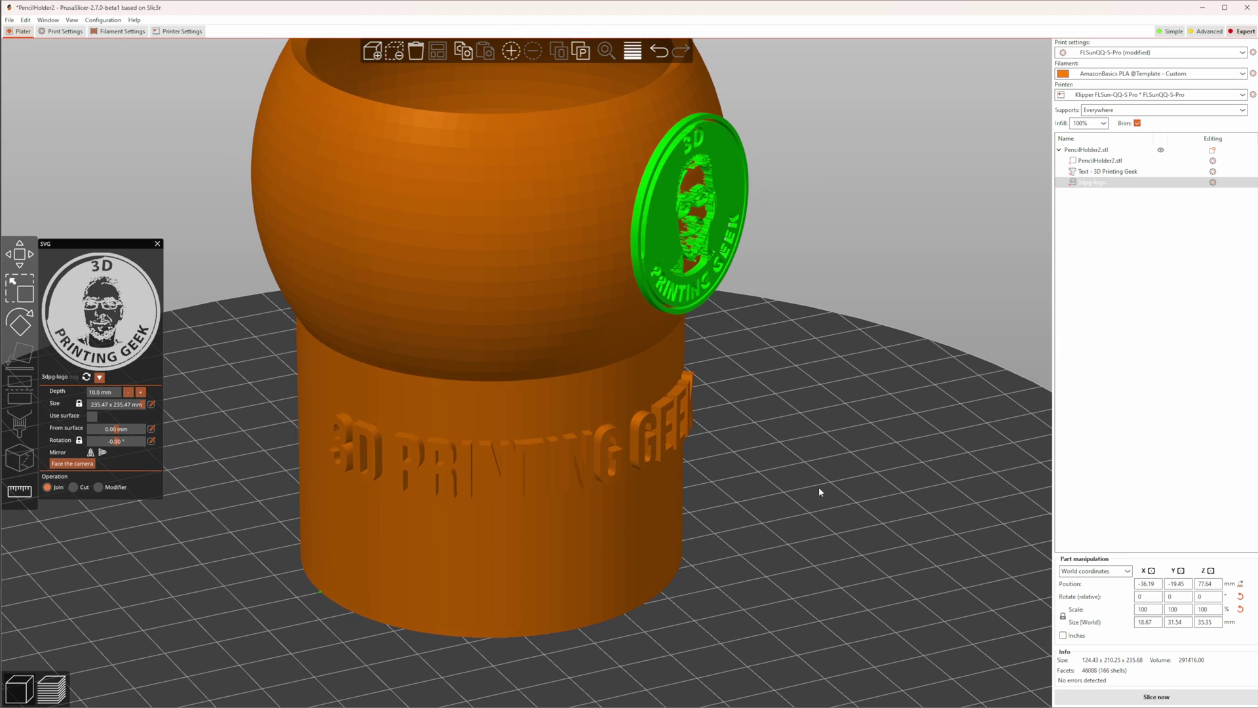
# Make the logo follow the curved surface, cut it 1.5 mm in, and slice
pyautogui.click(93, 417)
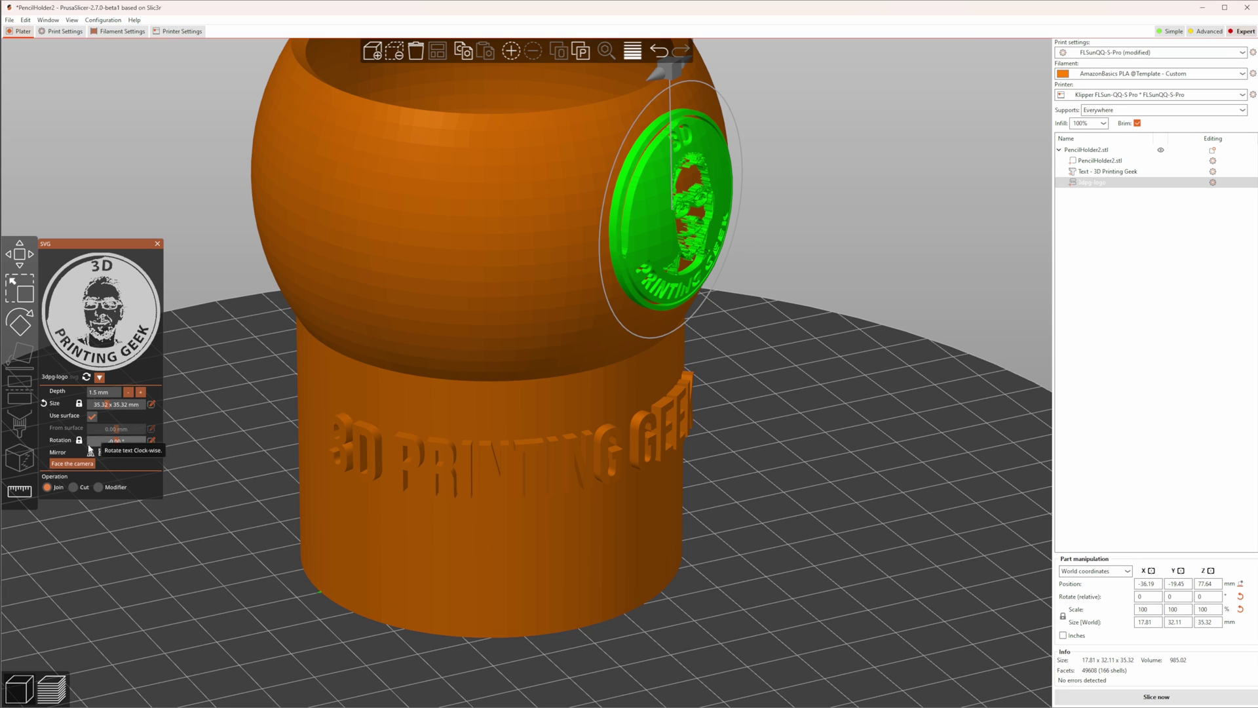
pyautogui.click(74, 487)
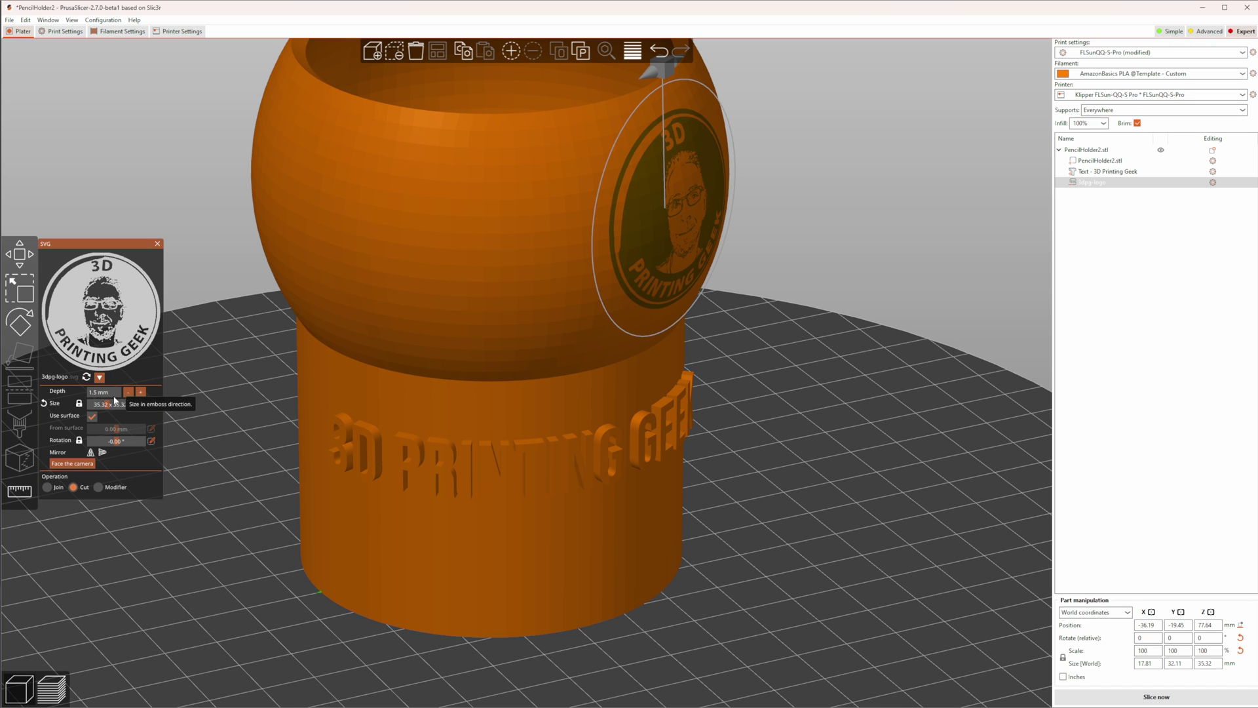
pyautogui.scroll(-6, 799, 447)
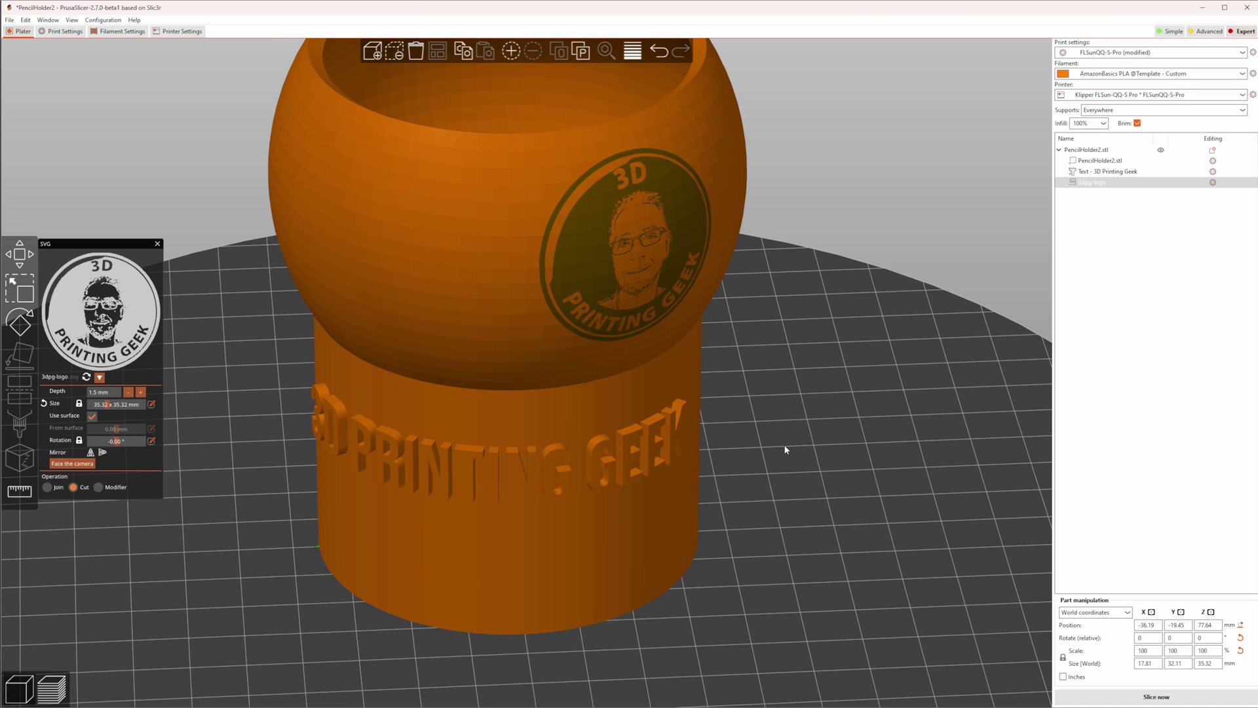
pyautogui.click(1119, 696)
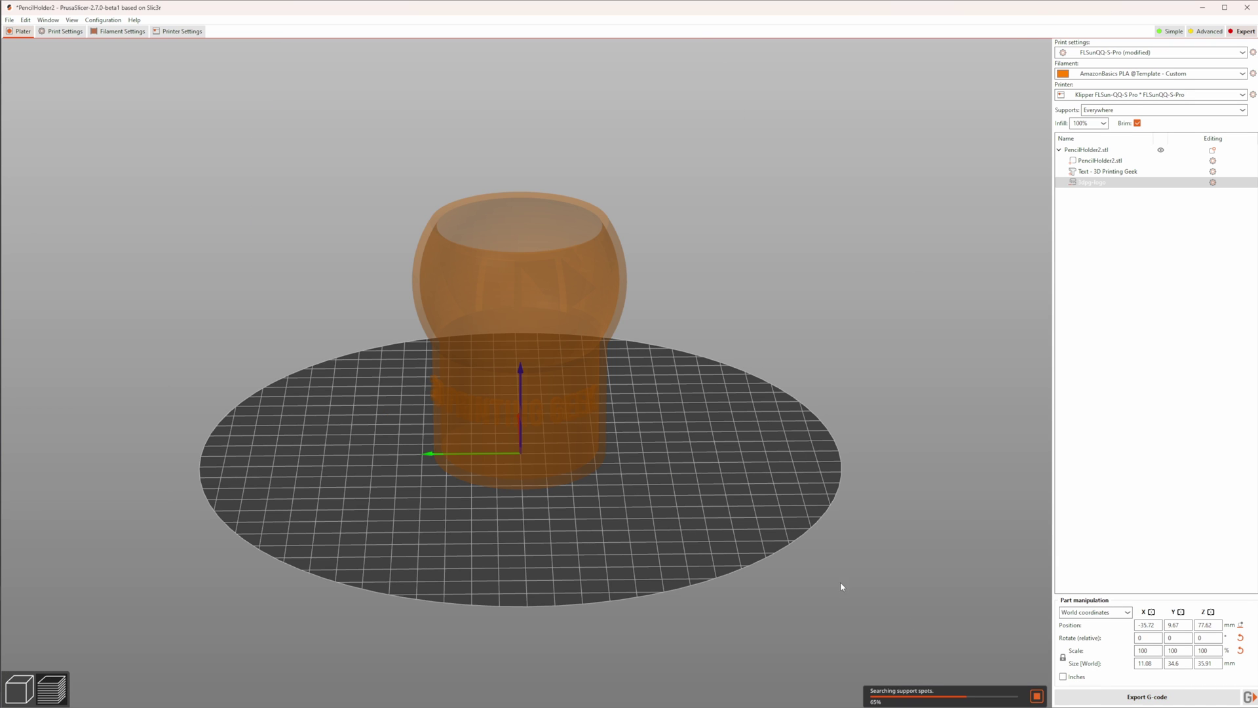
# Scroll up the FLSun printer's Custom G-code page to the Start G-code
pyautogui.scroll(5, 813, 570)
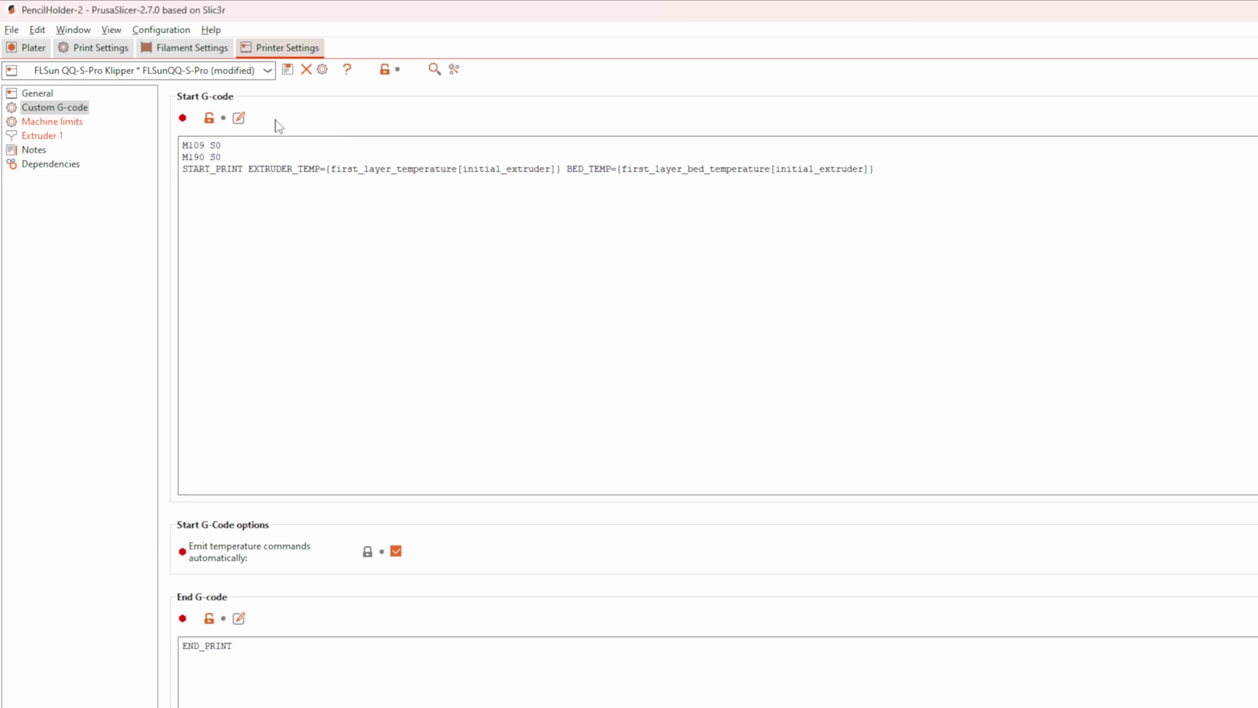
# In the Start G-code placeholder editor, read current_object_idx, initial_filament_type and is_extruder_used descriptions
pyautogui.click(240, 119)
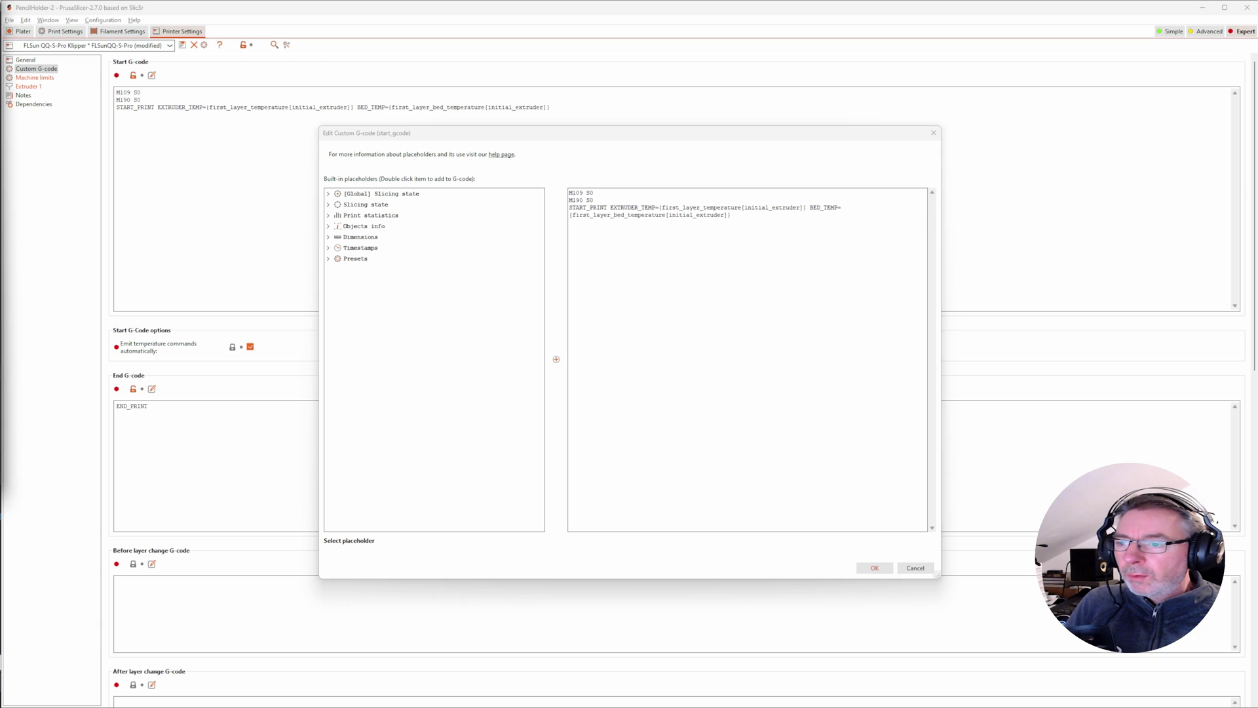
pyautogui.click(328, 194)
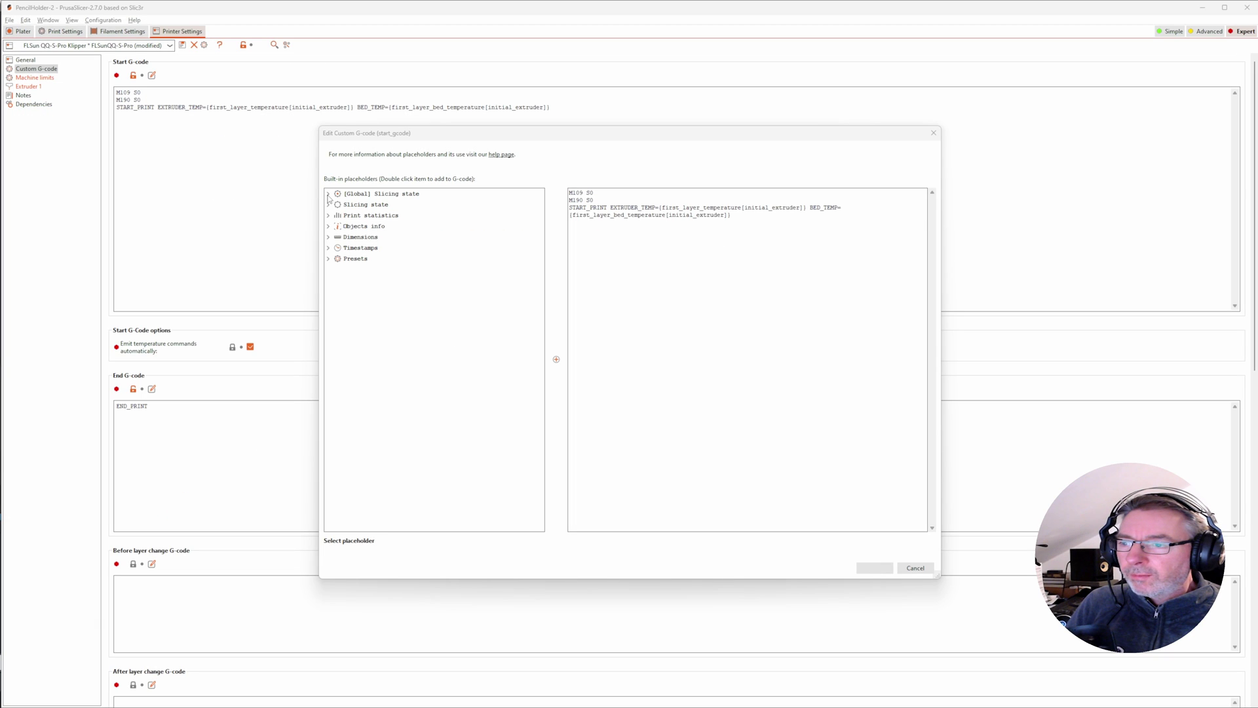
pyautogui.click(328, 227)
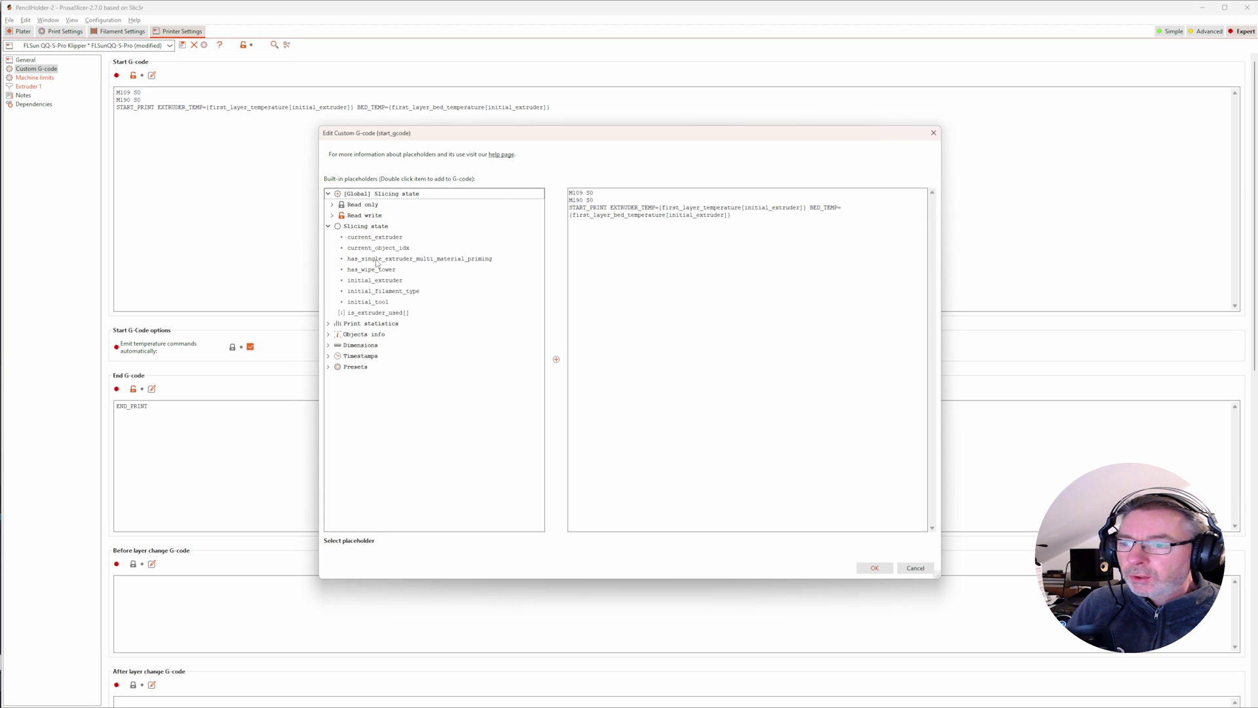
pyautogui.click(749, 217)
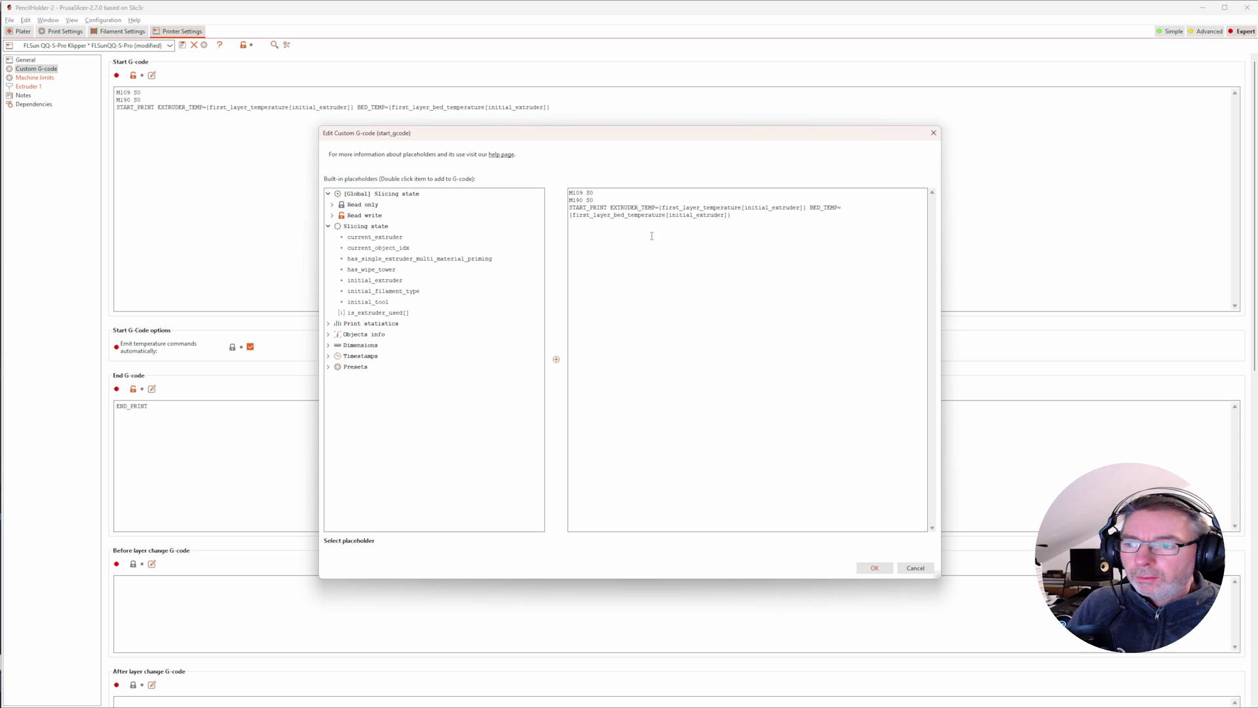
pyautogui.click(380, 249)
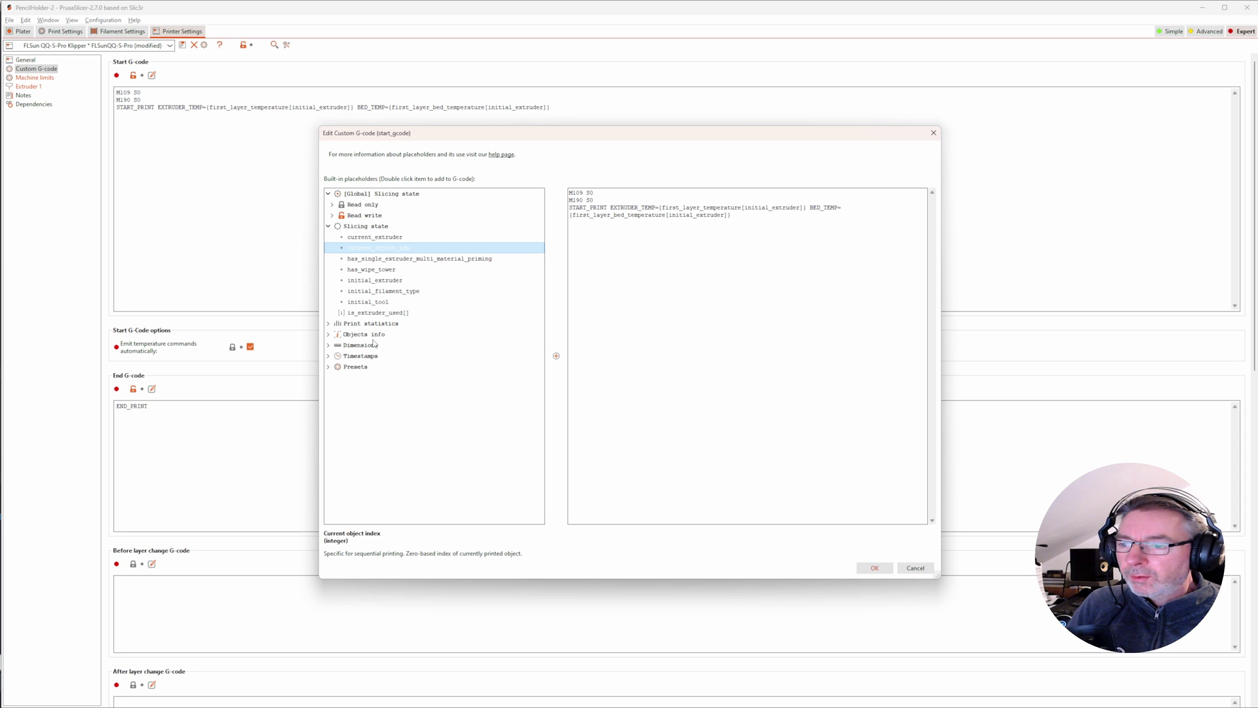
pyautogui.click(373, 291)
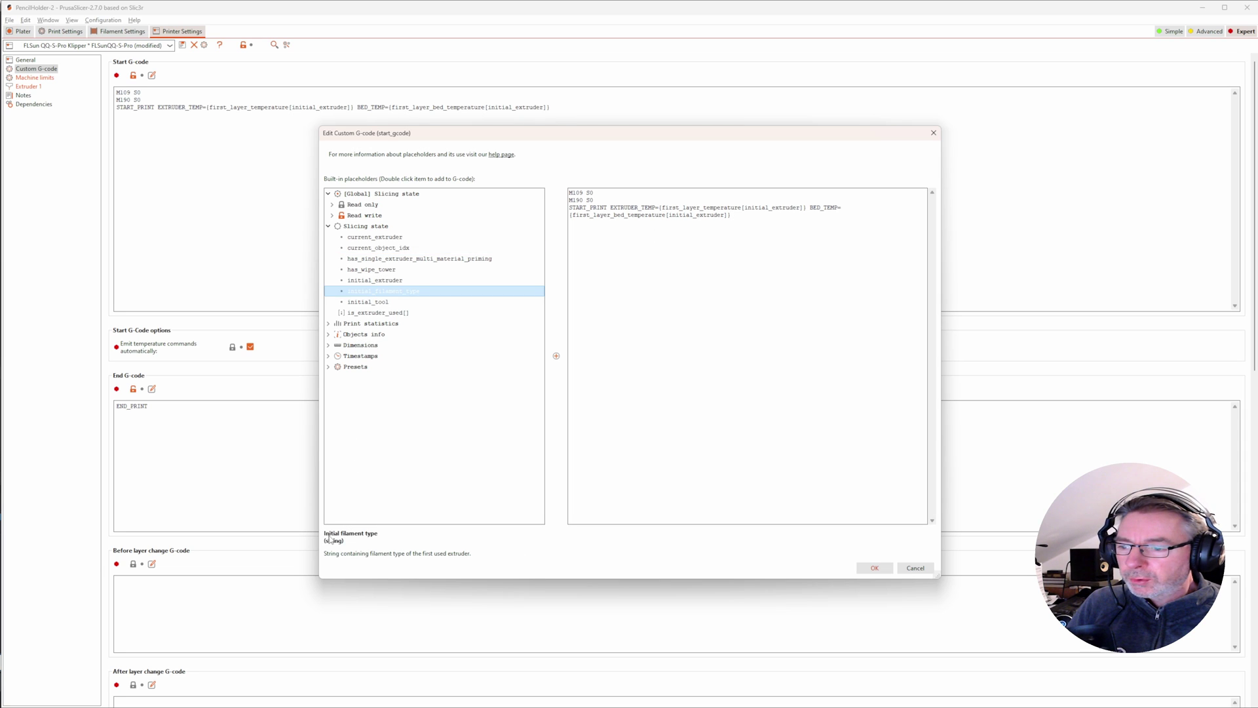
pyautogui.click(368, 315)
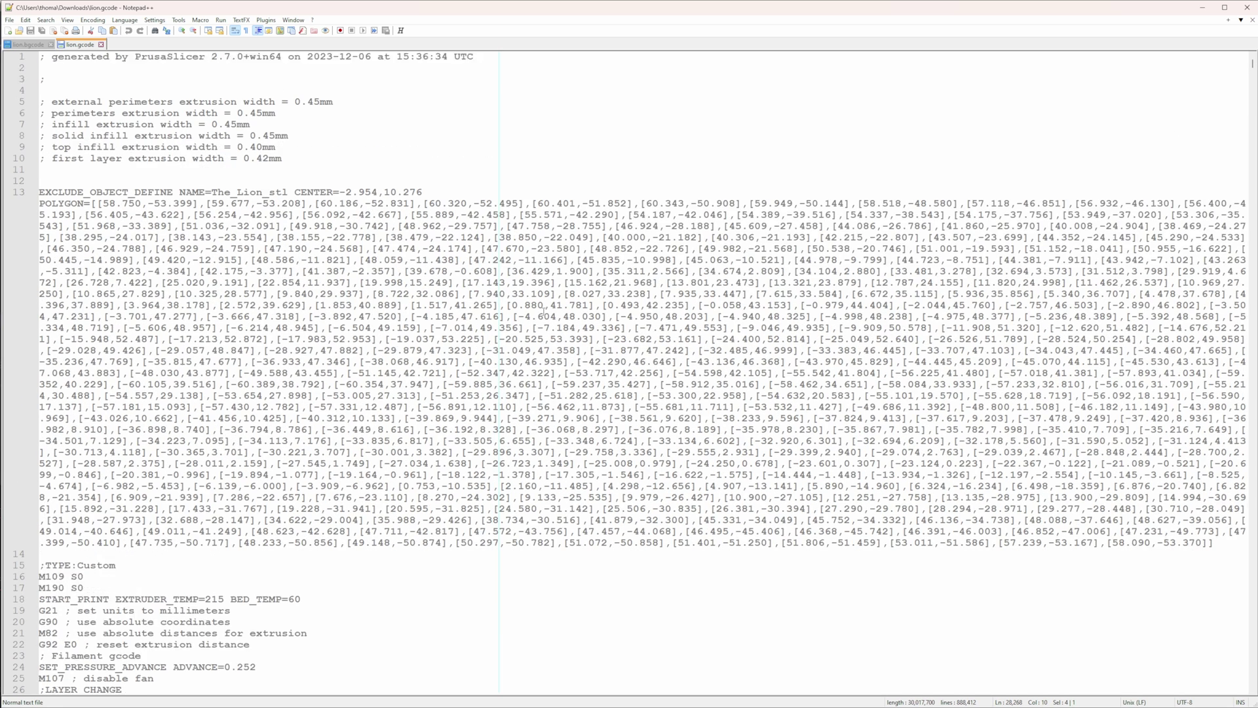
# Change SET_PRESSURE_ADVANCE ADVANCE on line 24 from 0.252 to 0.262
pyautogui.scroll(-1, 544, 311)
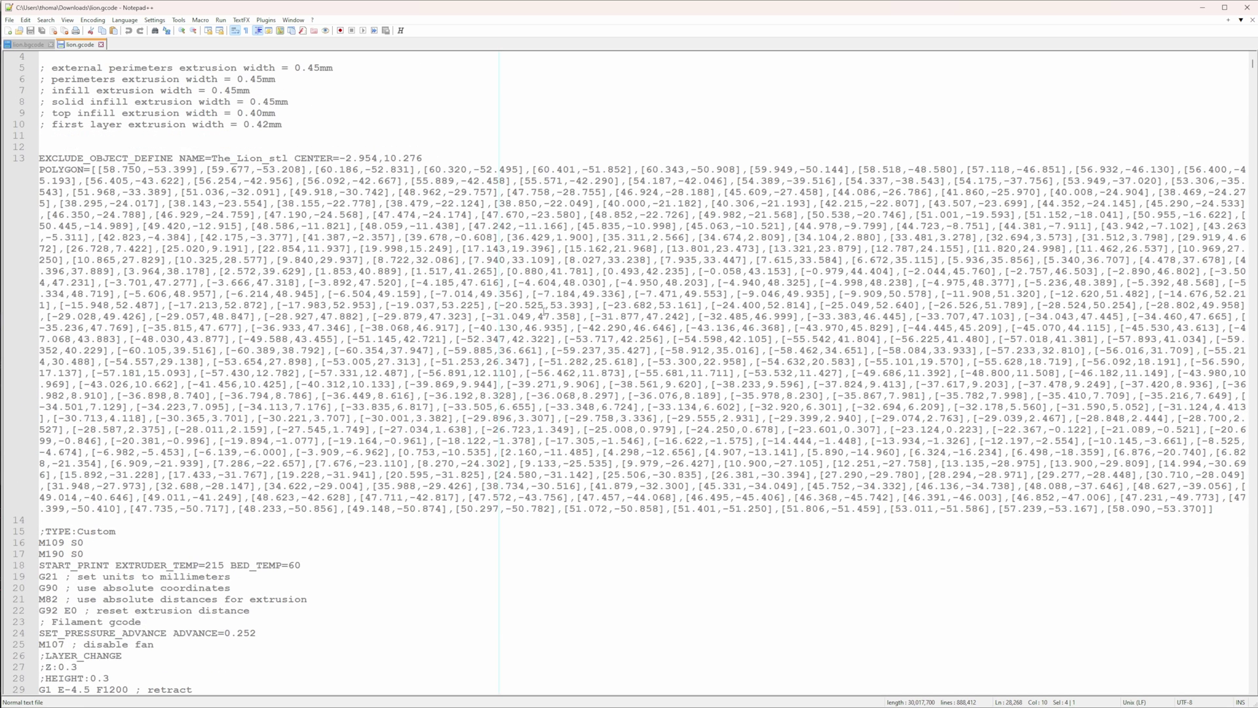
pyautogui.scroll(-5, 544, 311)
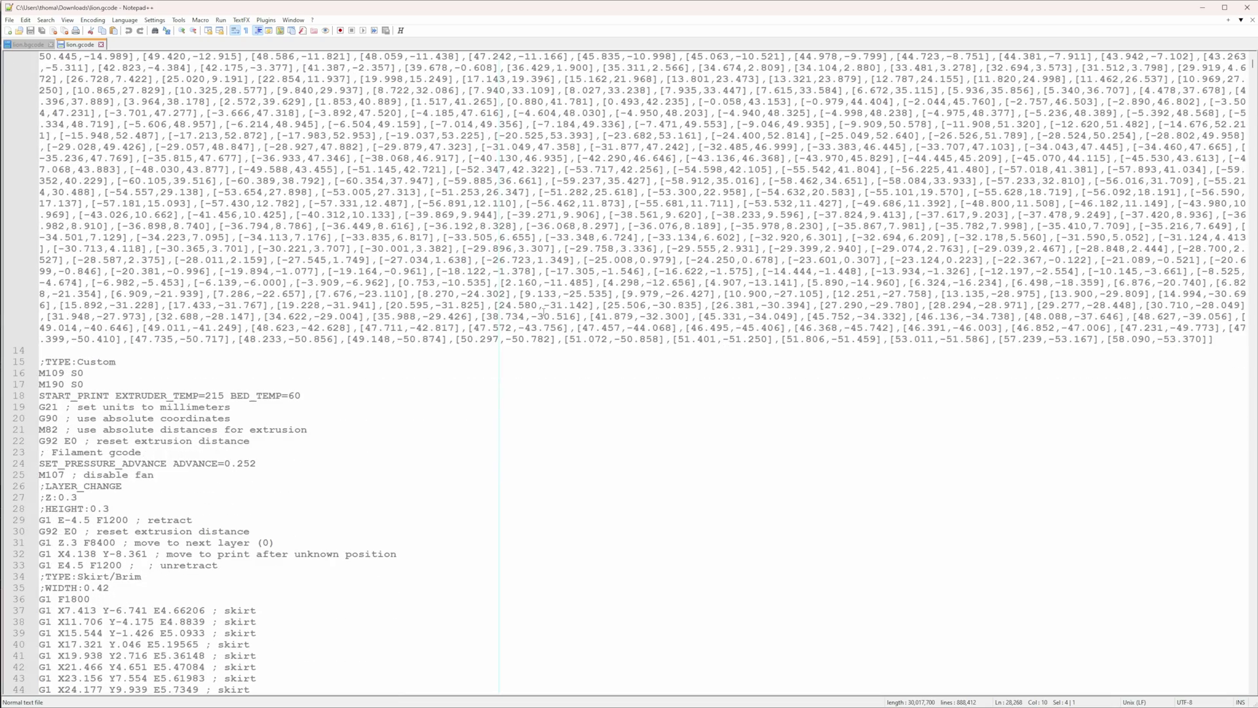
pyautogui.scroll(-5, 543, 313)
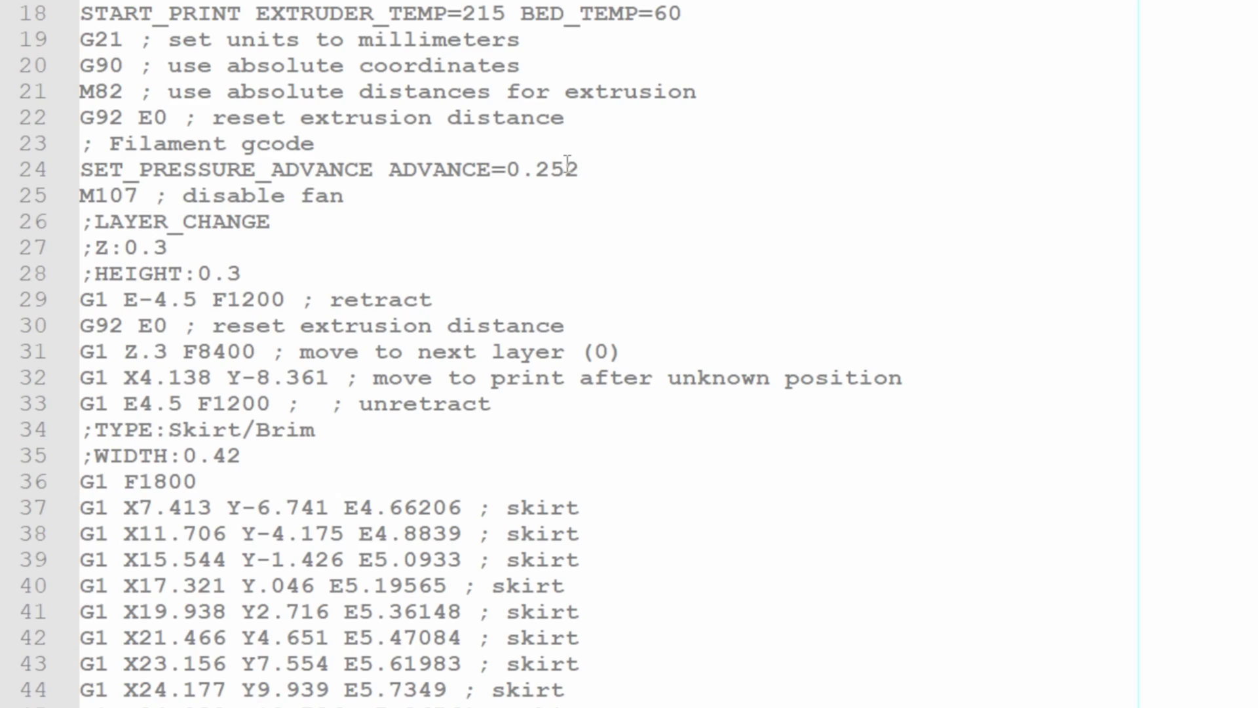
pyautogui.moveTo(555, 172); pyautogui.dragTo(565, 172)
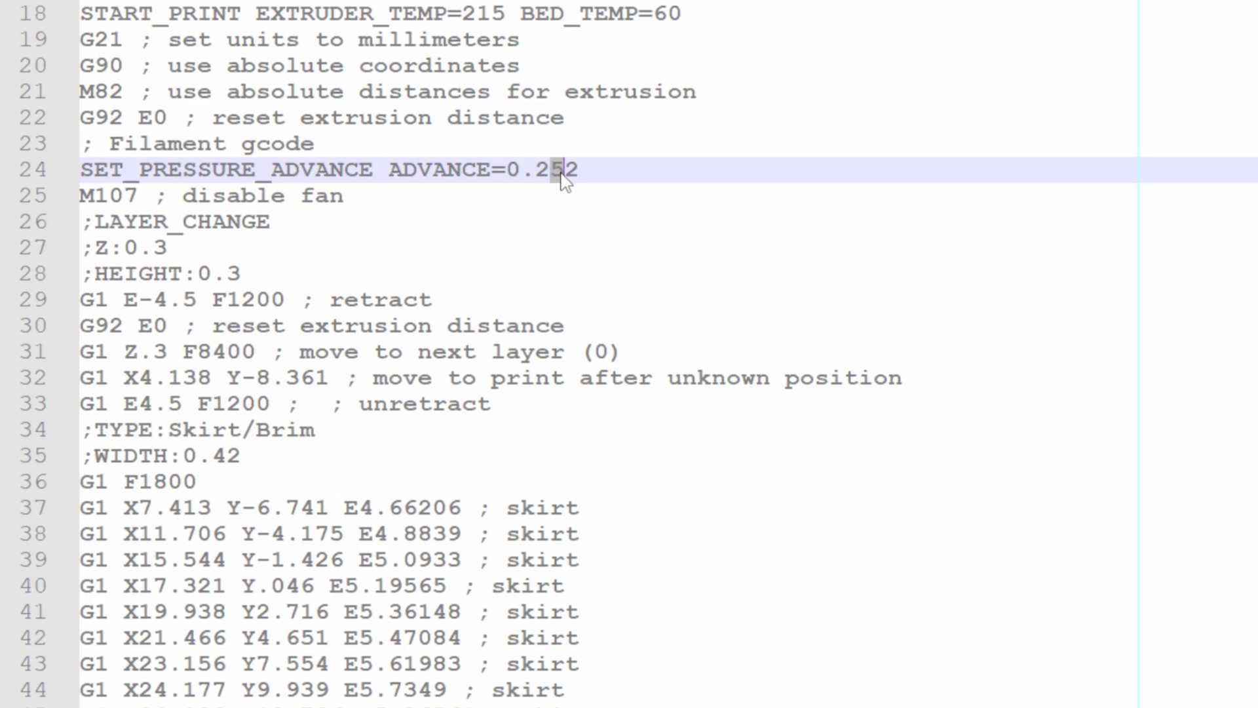
pyautogui.write('6')
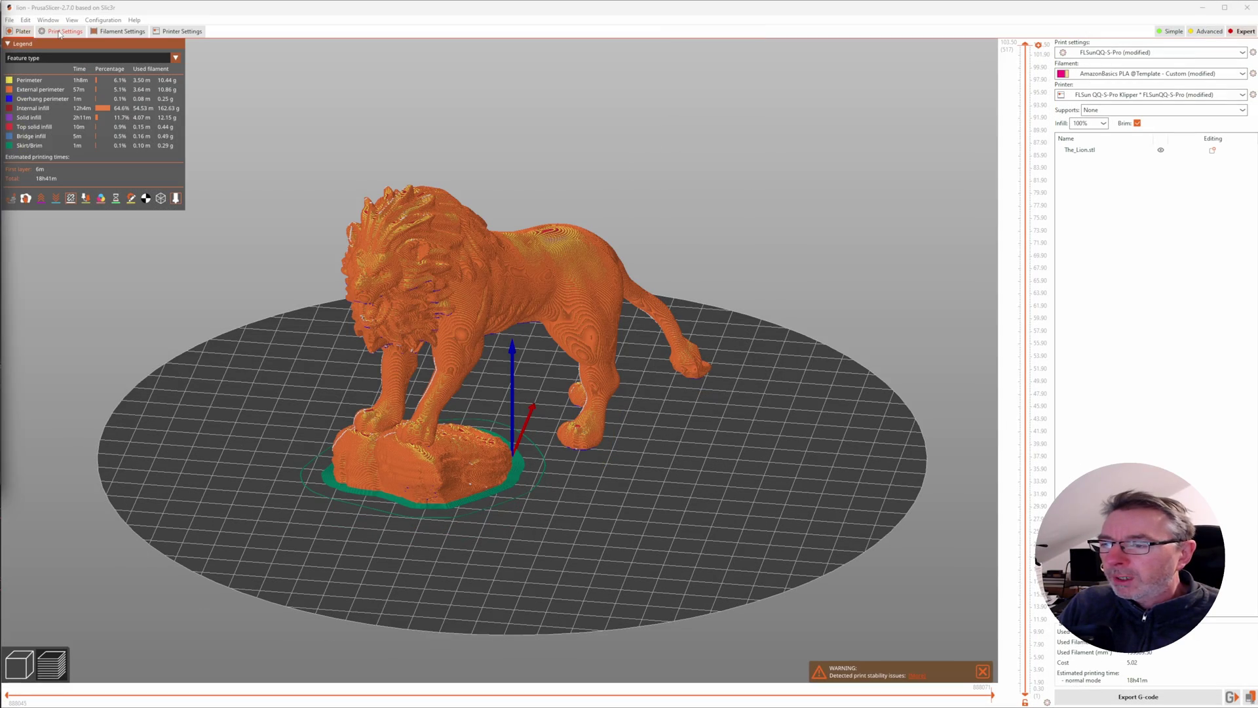
# Enable 'Export as binary G-code' in the print output options and slice the lion
pyautogui.click(59, 31)
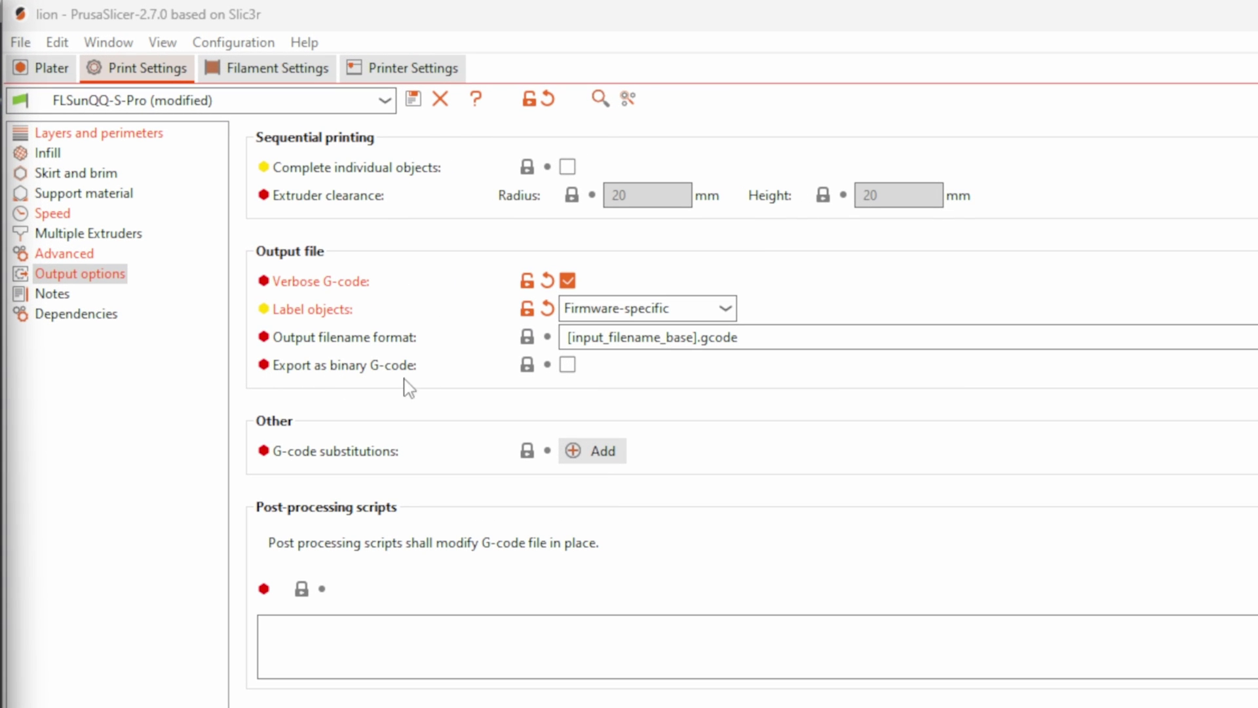
pyautogui.click(568, 364)
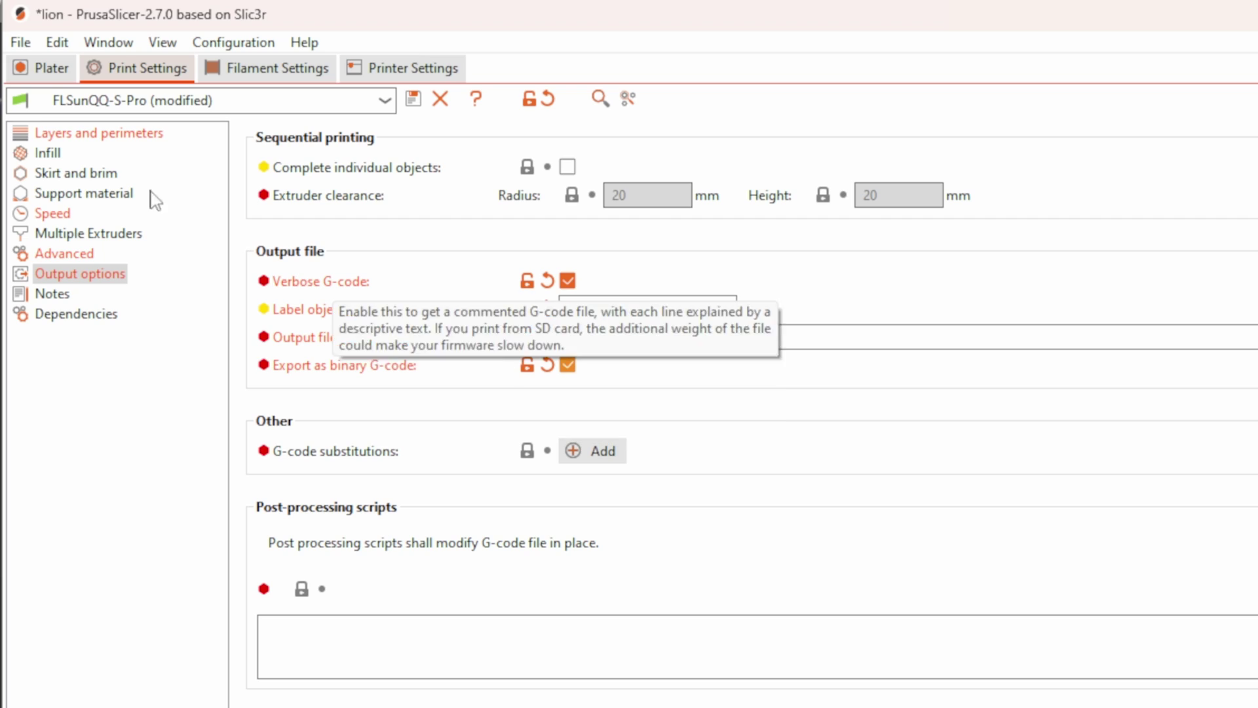
pyautogui.click(45, 69)
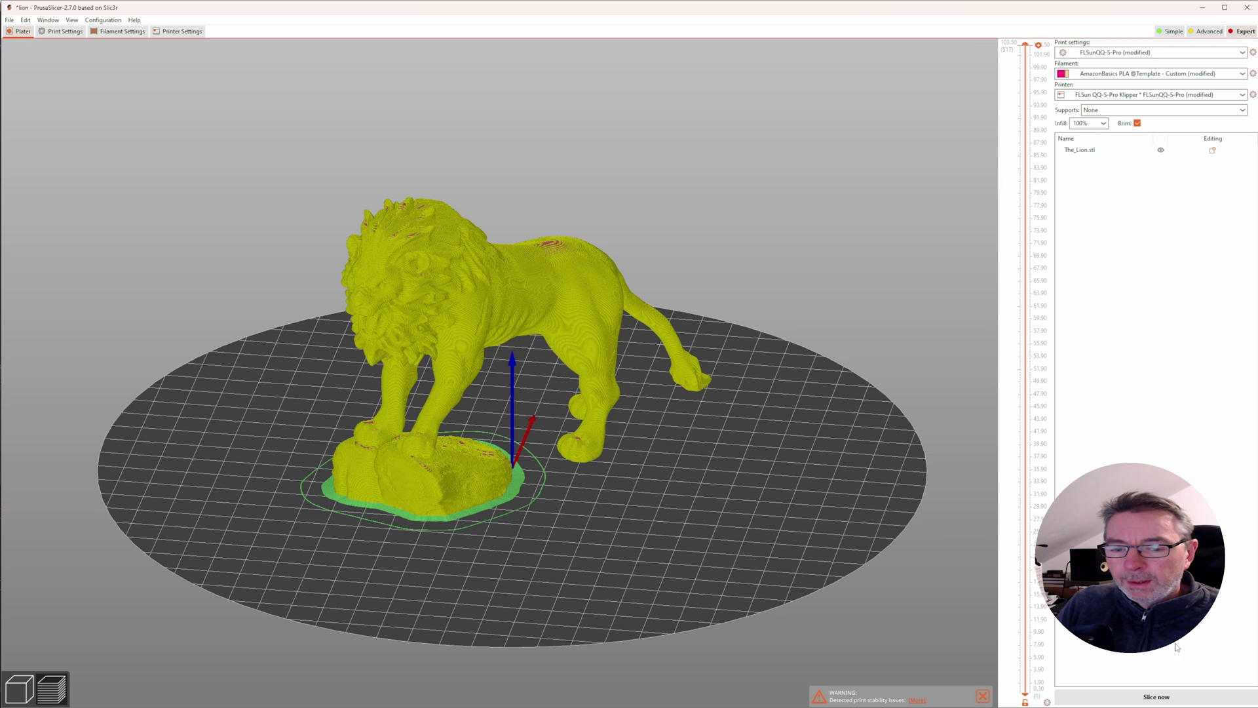
pyautogui.click(1170, 697)
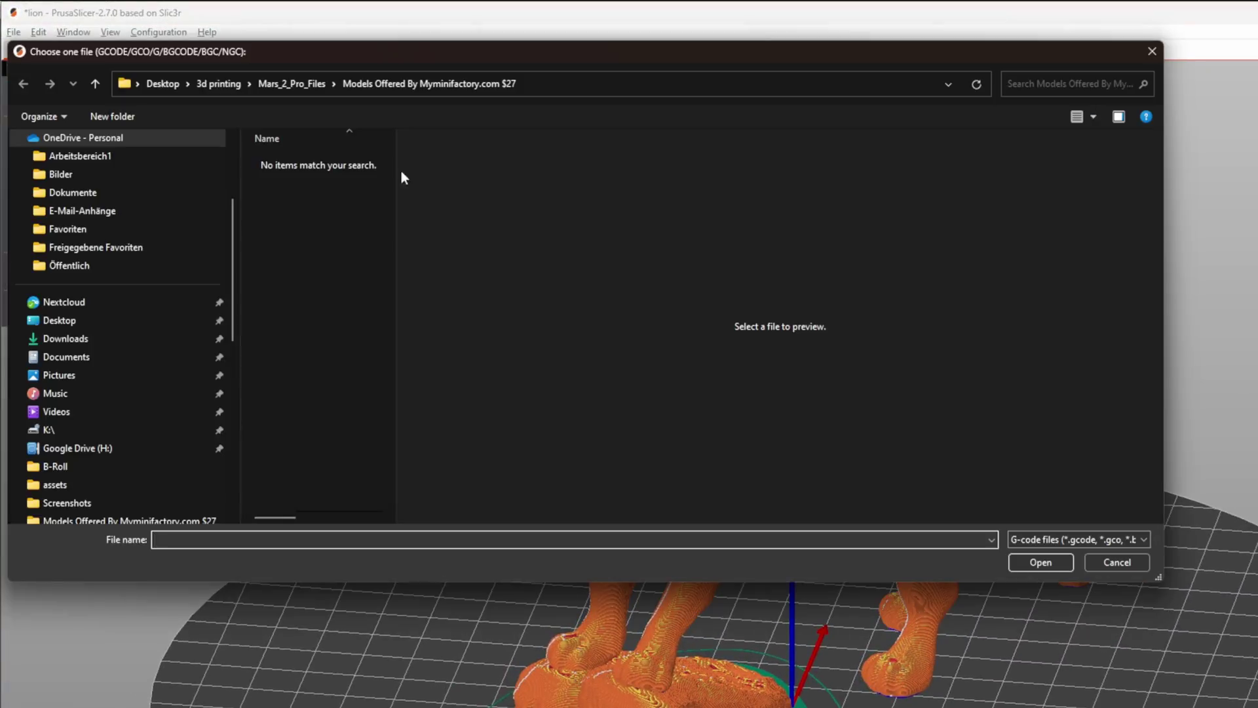
# Convert lion.gcode in Downloads to binary lion.bgcode, overwriting the existing file
pyautogui.click(65, 338)
pyautogui.click(285, 194)
pyautogui.click(1066, 562)
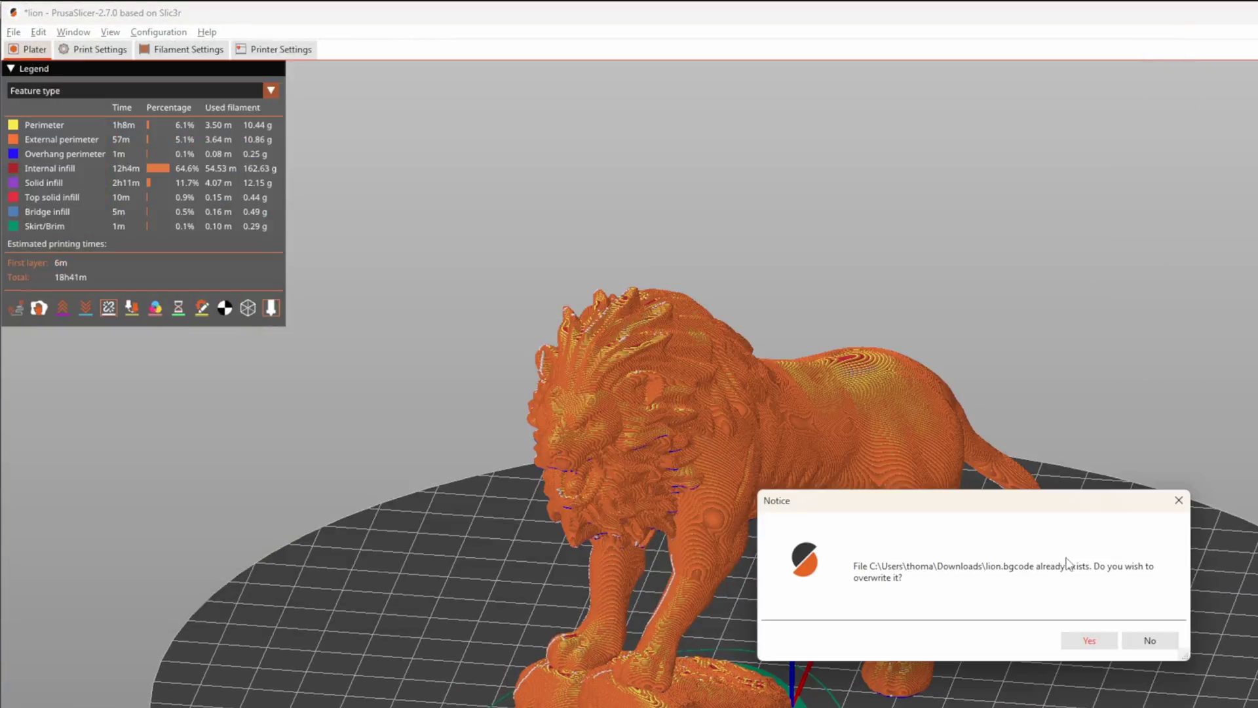
pyautogui.click(1089, 640)
pyautogui.click(1078, 638)
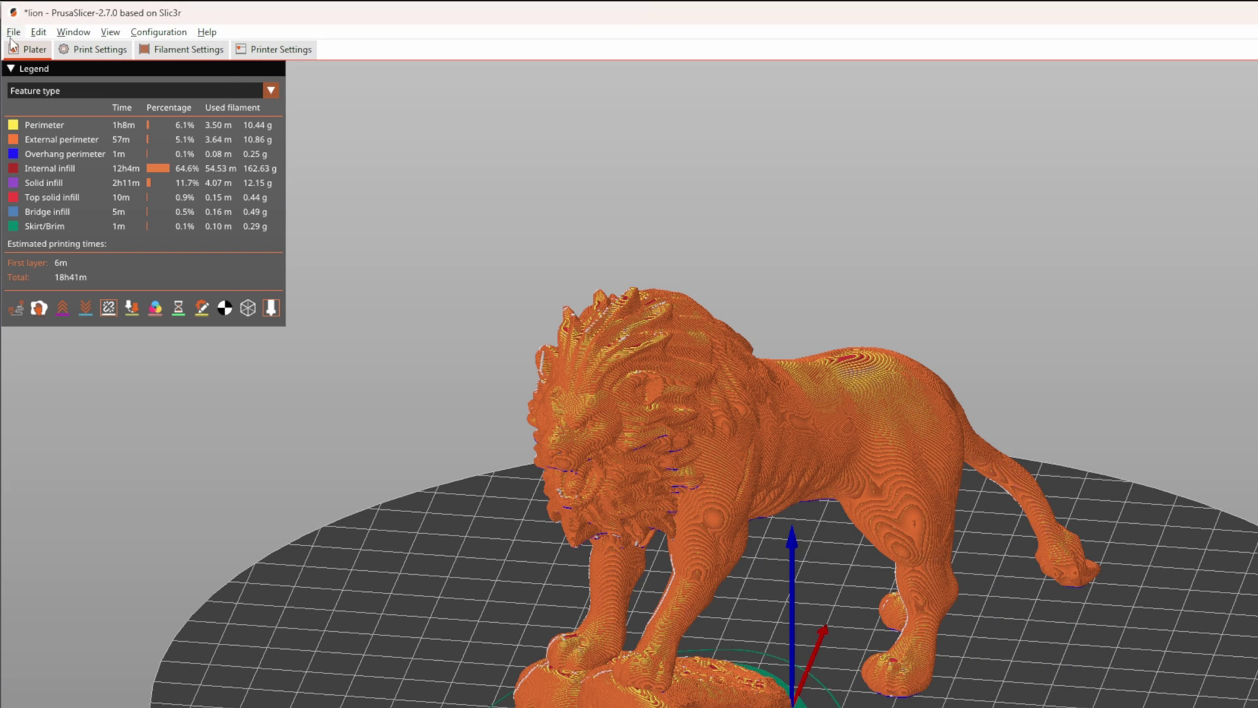
# Convert lion.bgcode back to ASCII G-code, overwriting the existing file
pyautogui.click(13, 31)
pyautogui.moveTo(152, 179)
pyautogui.click(354, 191)
pyautogui.click(66, 338)
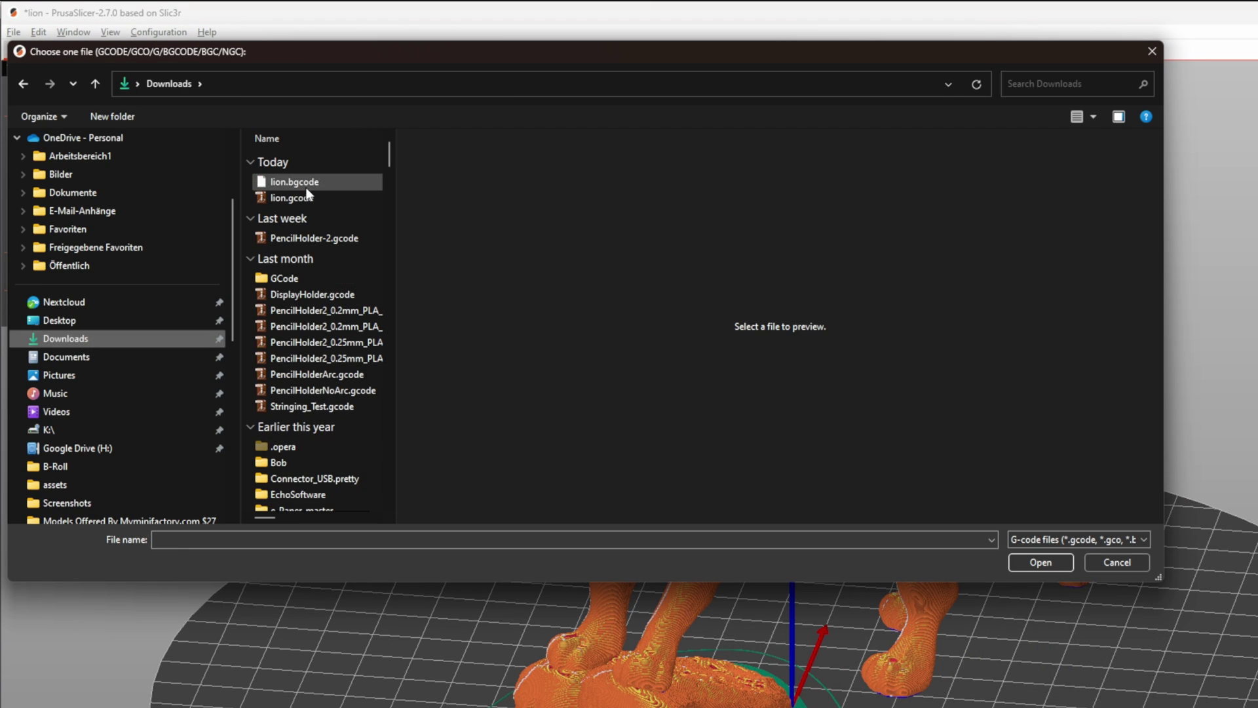
pyautogui.click(295, 182)
pyautogui.click(1041, 562)
pyautogui.click(1088, 636)
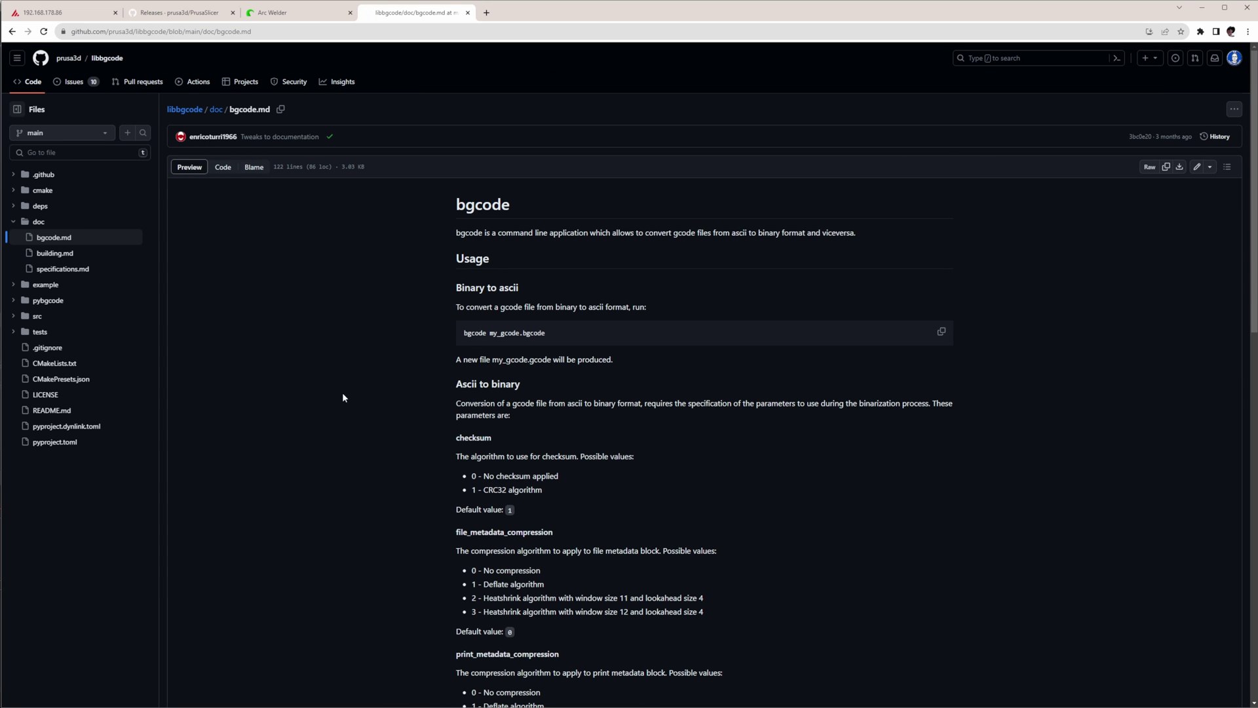
# Scroll through the bgcode.md converter parameters in the libbgcode repository
pyautogui.scroll(-7, 279, 362)
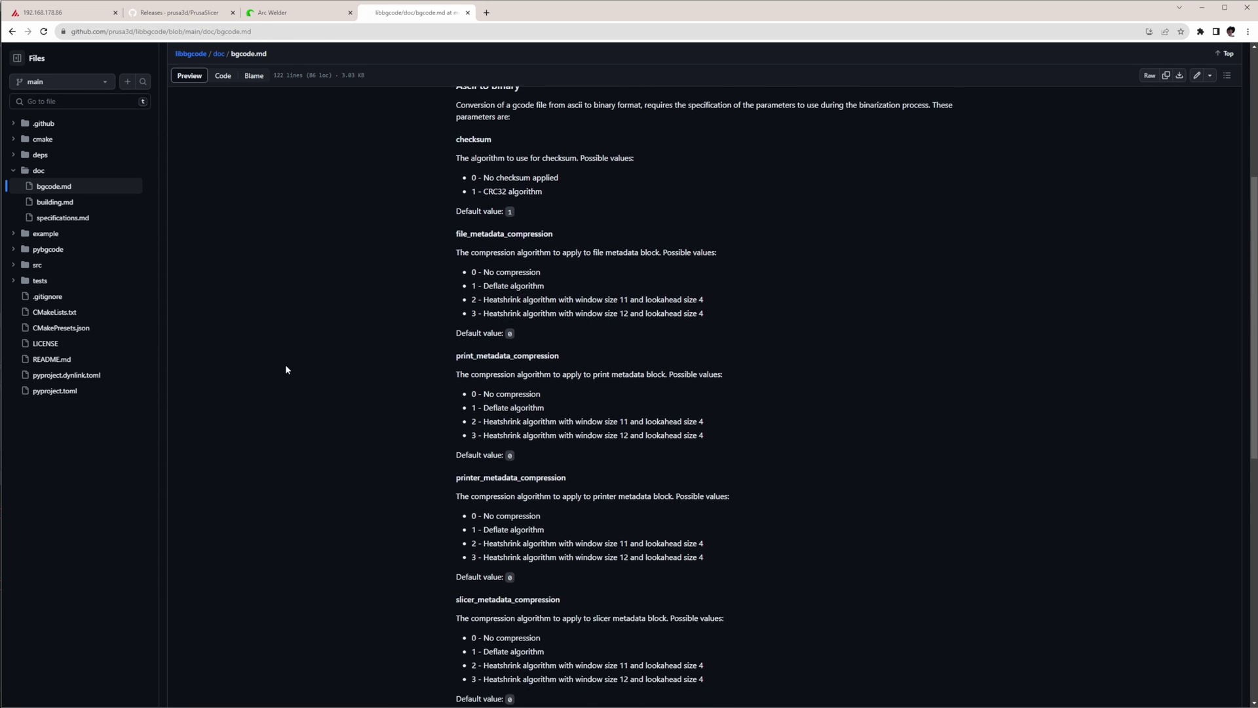
pyautogui.scroll(-3, 285, 370)
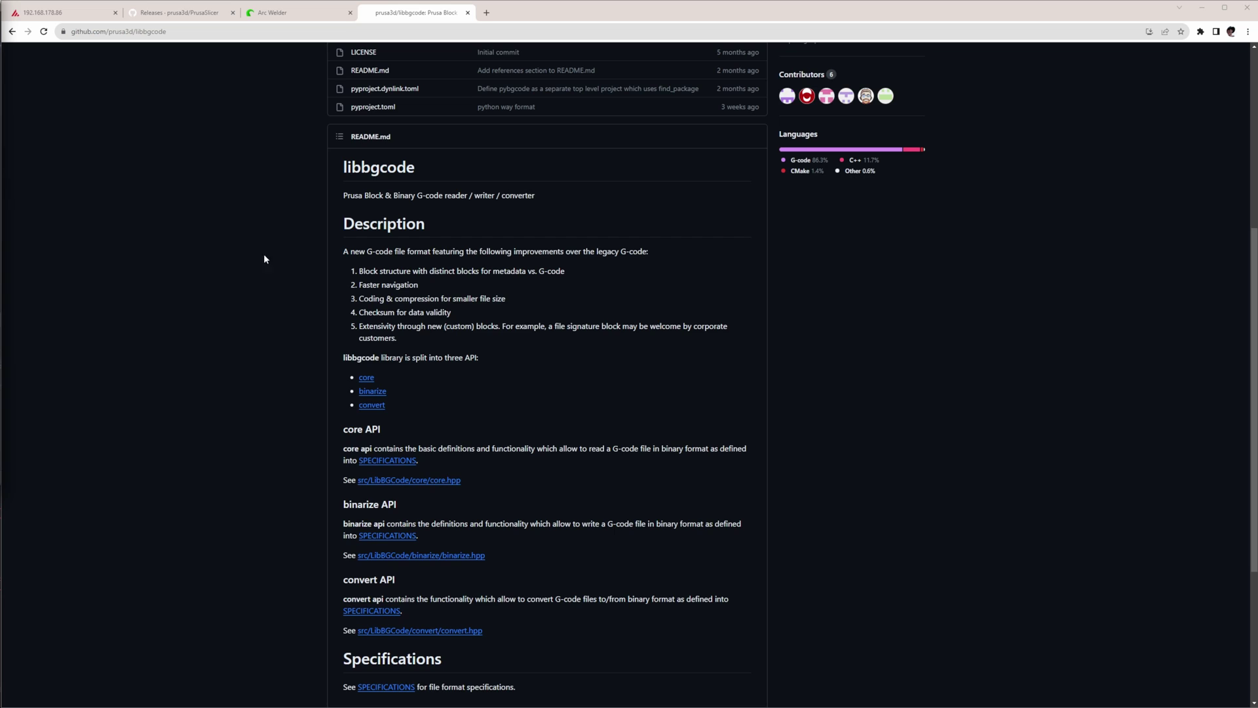
pyautogui.scroll(-3, 331, 284)
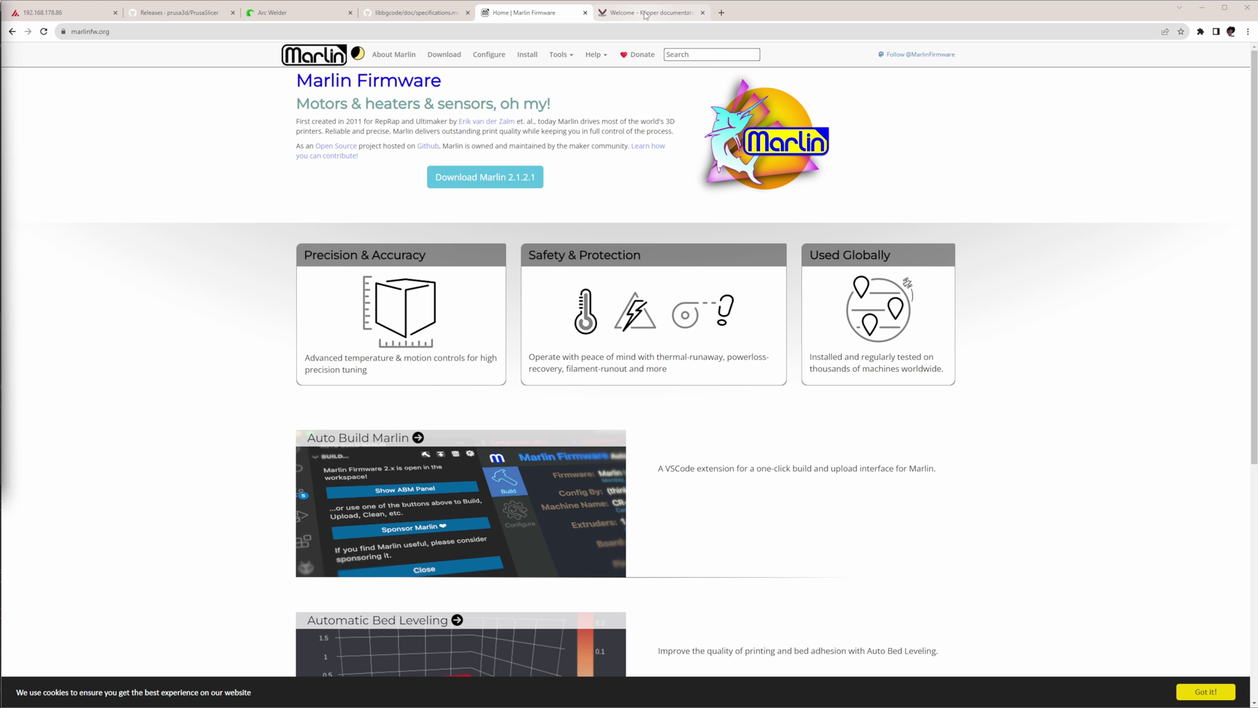
# Switch to the Klipper documentation browser tab
pyautogui.click(645, 13)
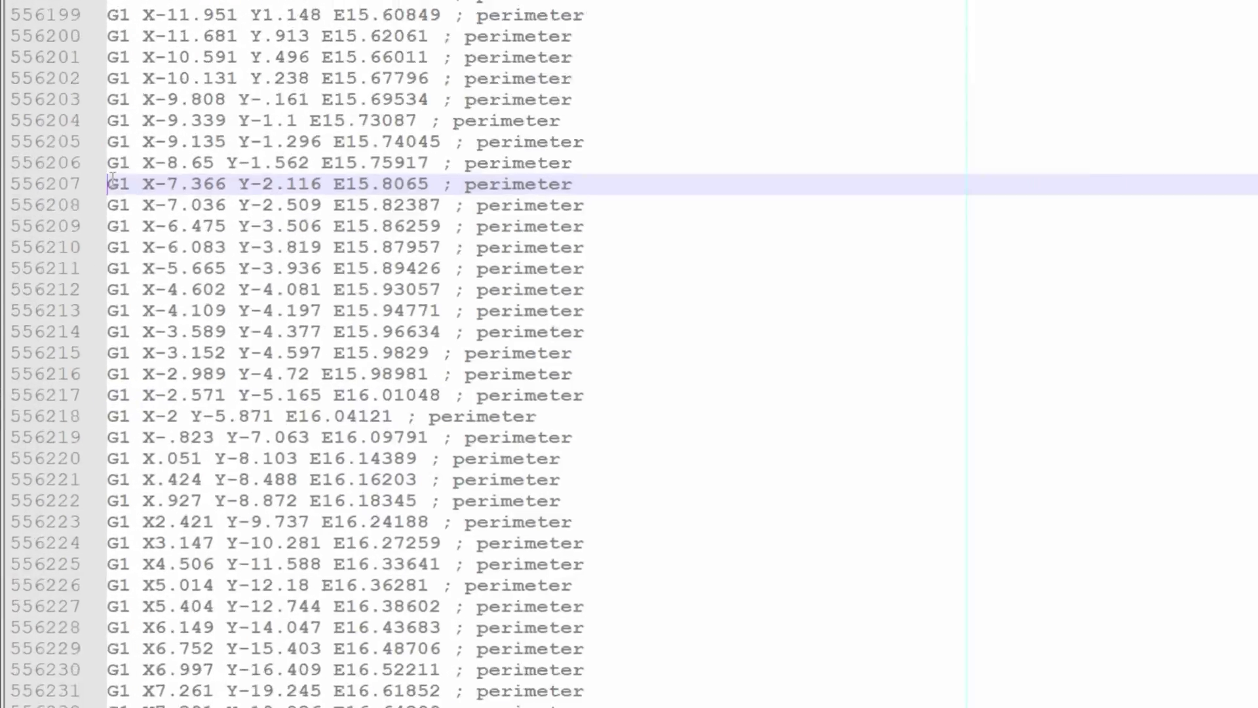
# Select the short G1 perimeter moves on lines 556207–556211 of the ASCII G-code
pyautogui.moveTo(157, 96); pyautogui.dragTo(163, 705)
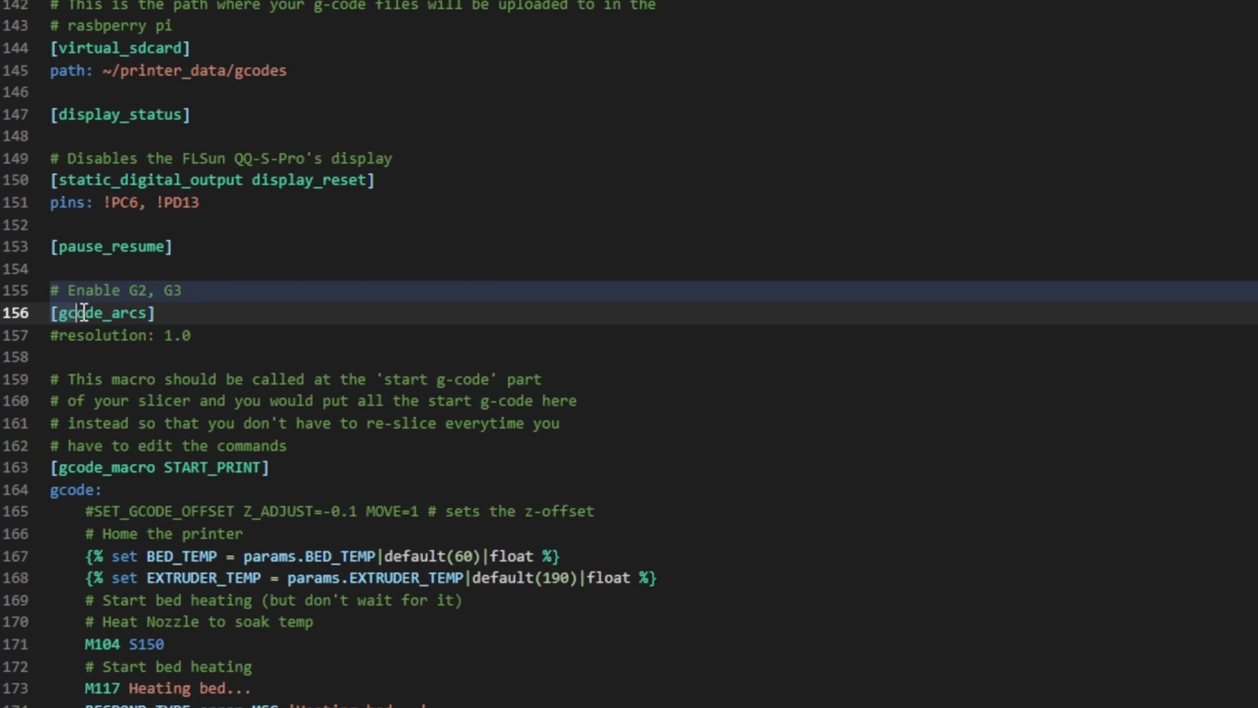
# Highlight the [gcode_arcs] block on lines 155–157 of the Klipper config, then point at its section name
pyautogui.moveTo(53, 289); pyautogui.dragTo(105, 300)
pyautogui.moveTo(322, 367); pyautogui.dragTo(398, 367)
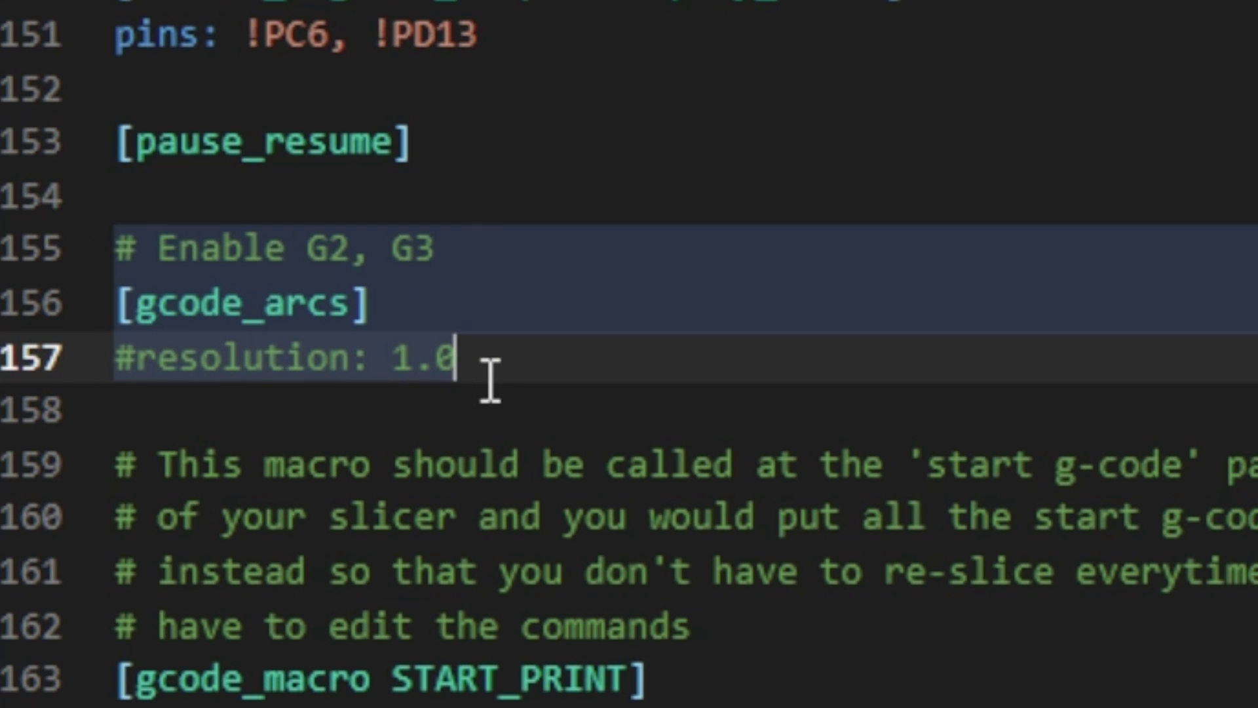
pyautogui.click(199, 296)
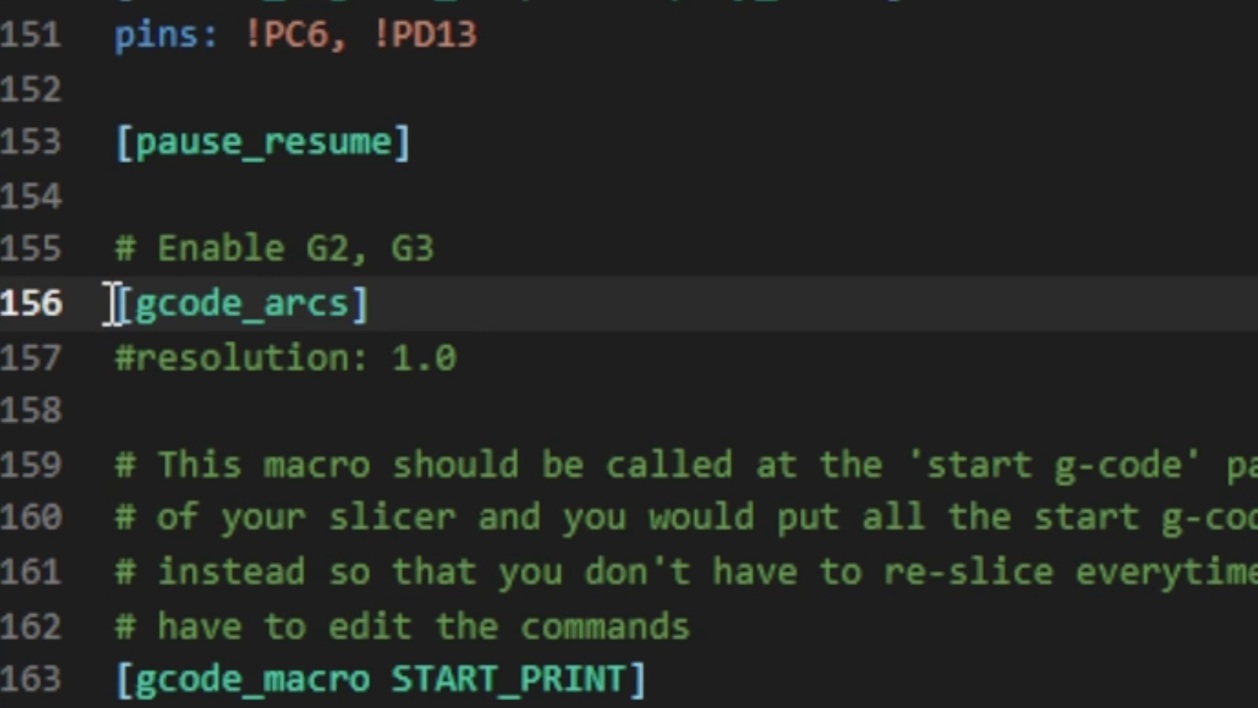
pyautogui.click(354, 304)
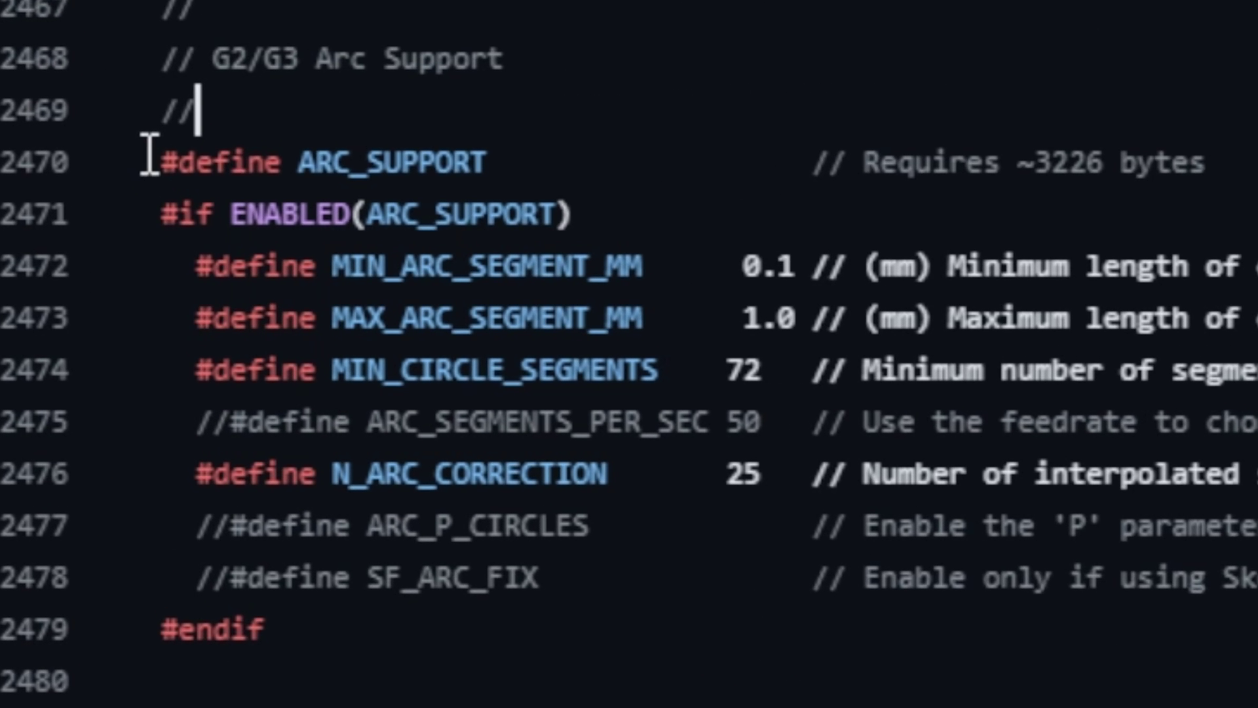
# Select '#define ARC_SUPPORT' on line 2470, then the whole G2/G3 block on lines 2467–2473
pyautogui.moveTo(168, 204); pyautogui.dragTo(432, 200)
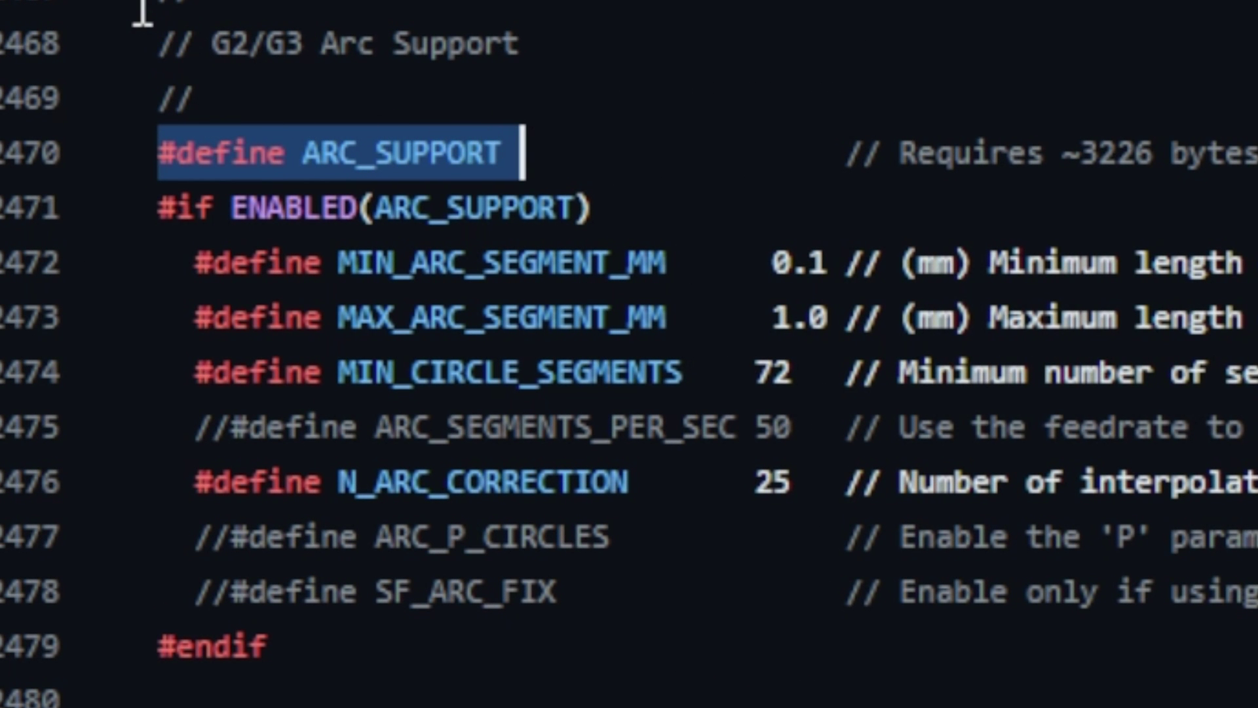
pyautogui.moveTo(113, 7); pyautogui.dragTo(146, 76)
pyautogui.moveTo(146, 76); pyautogui.dragTo(265, 337)
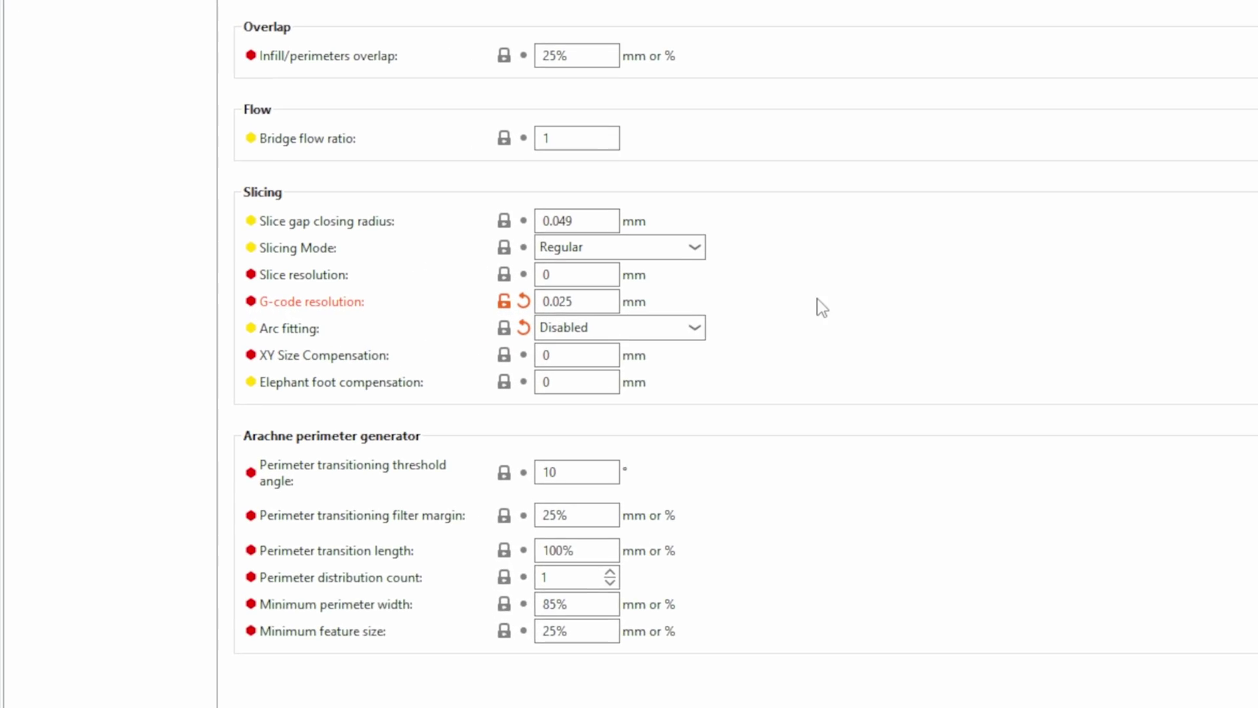
# Drop down the Arc fitting choices under Slicing in Print Settings > Advanced
pyautogui.moveTo(684, 332)
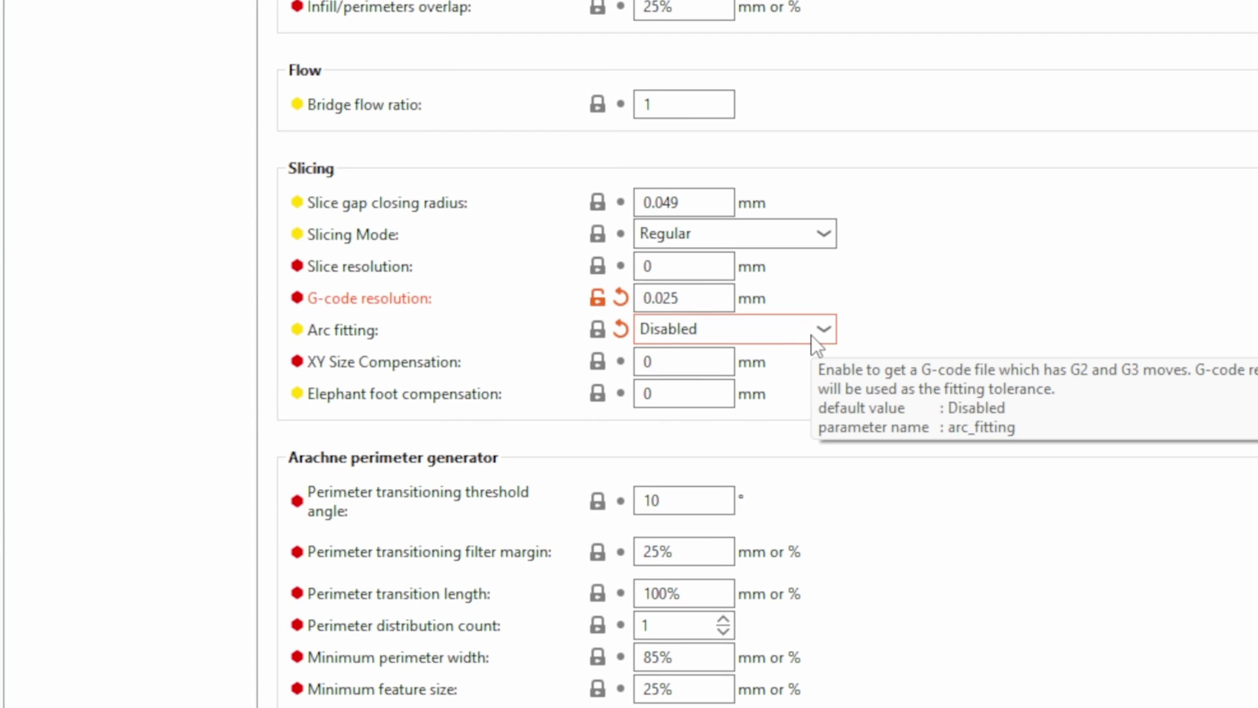
pyautogui.click(811, 334)
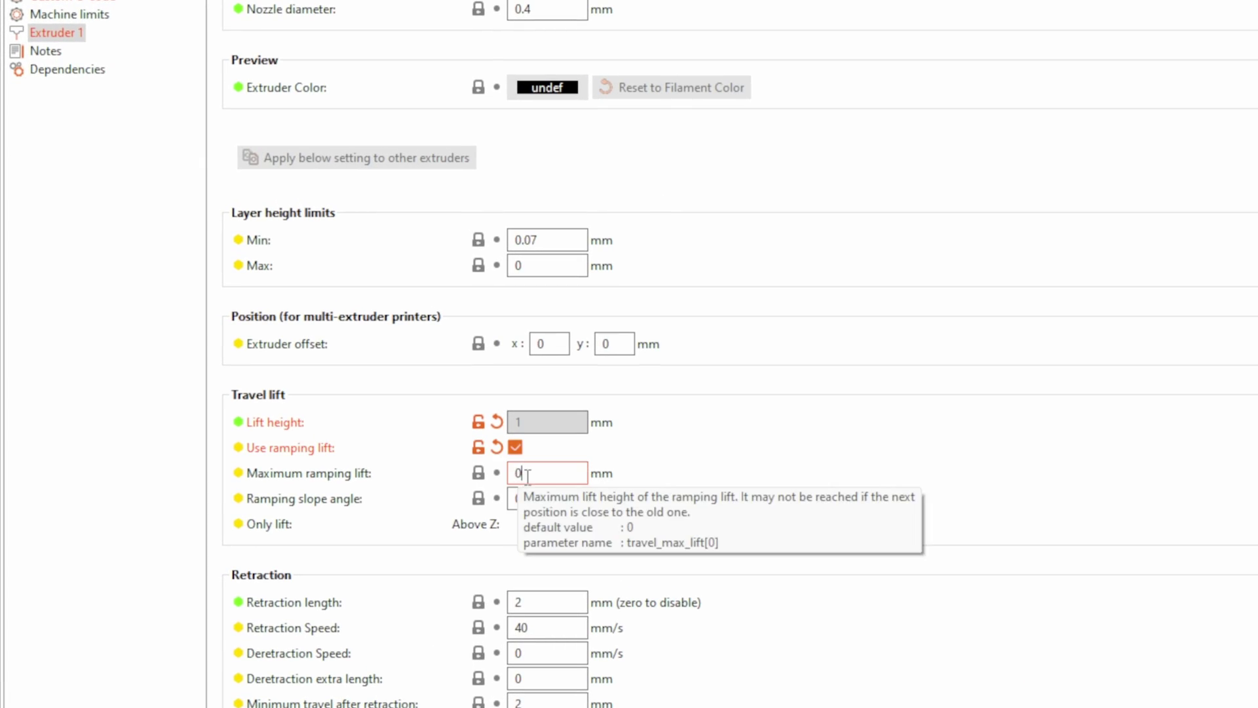
# Set the Ramping slope angle to 45°
pyautogui.click(518, 498)
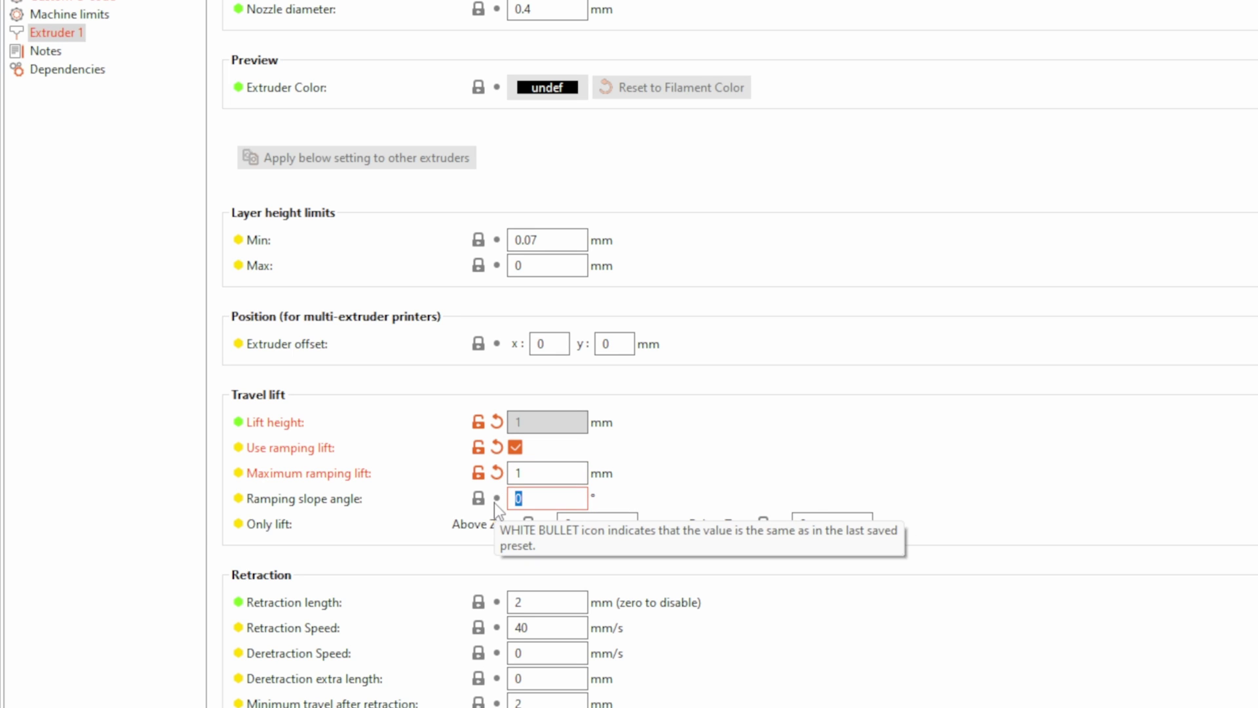
pyautogui.write('45')
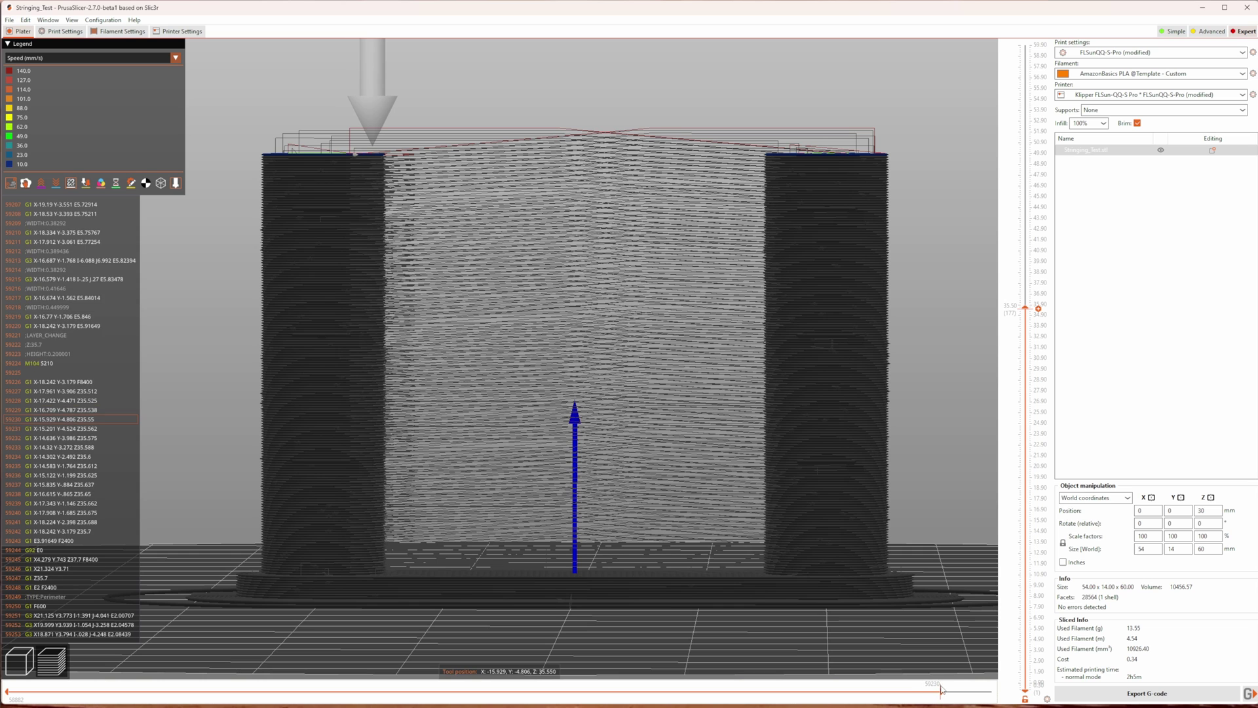
# Advance the horizontal G-code slider through the Stringing_Test travel moves
pyautogui.moveTo(941, 689); pyautogui.dragTo(987, 656)
pyautogui.press('1')
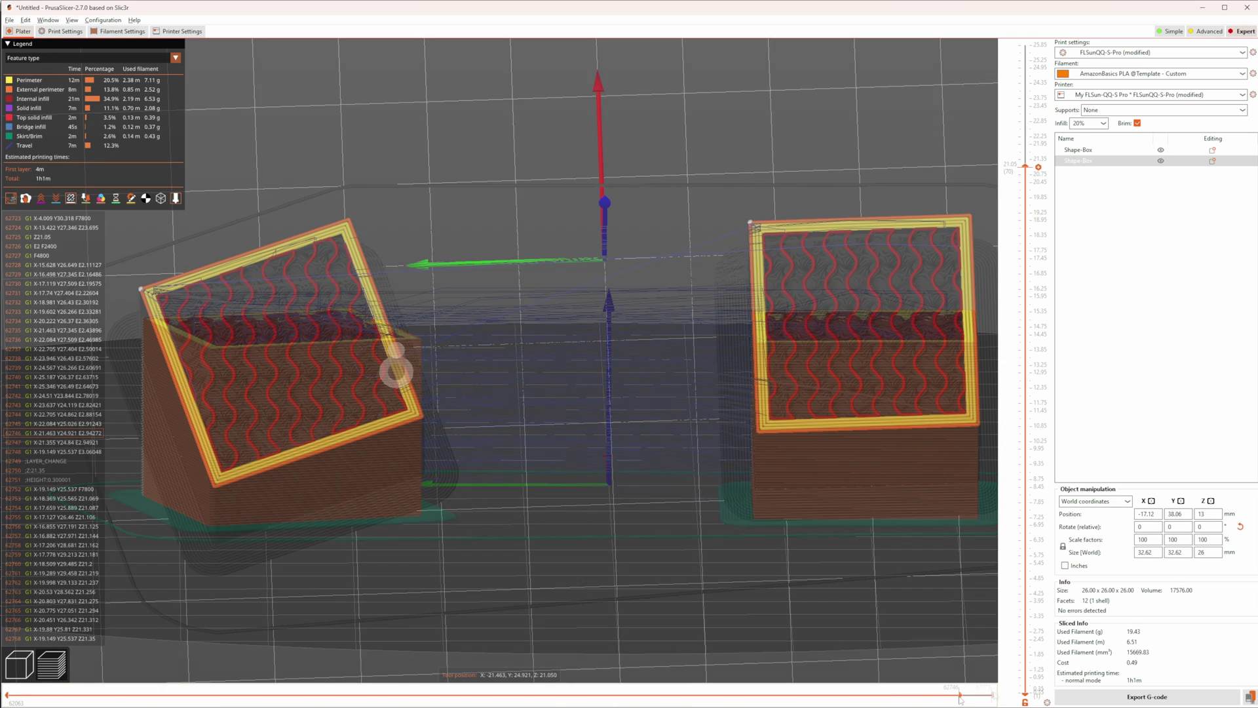
# View the two sliced boxes from above with the G-code slider back at line 62747
pyautogui.moveTo(966, 699); pyautogui.dragTo(961, 699)
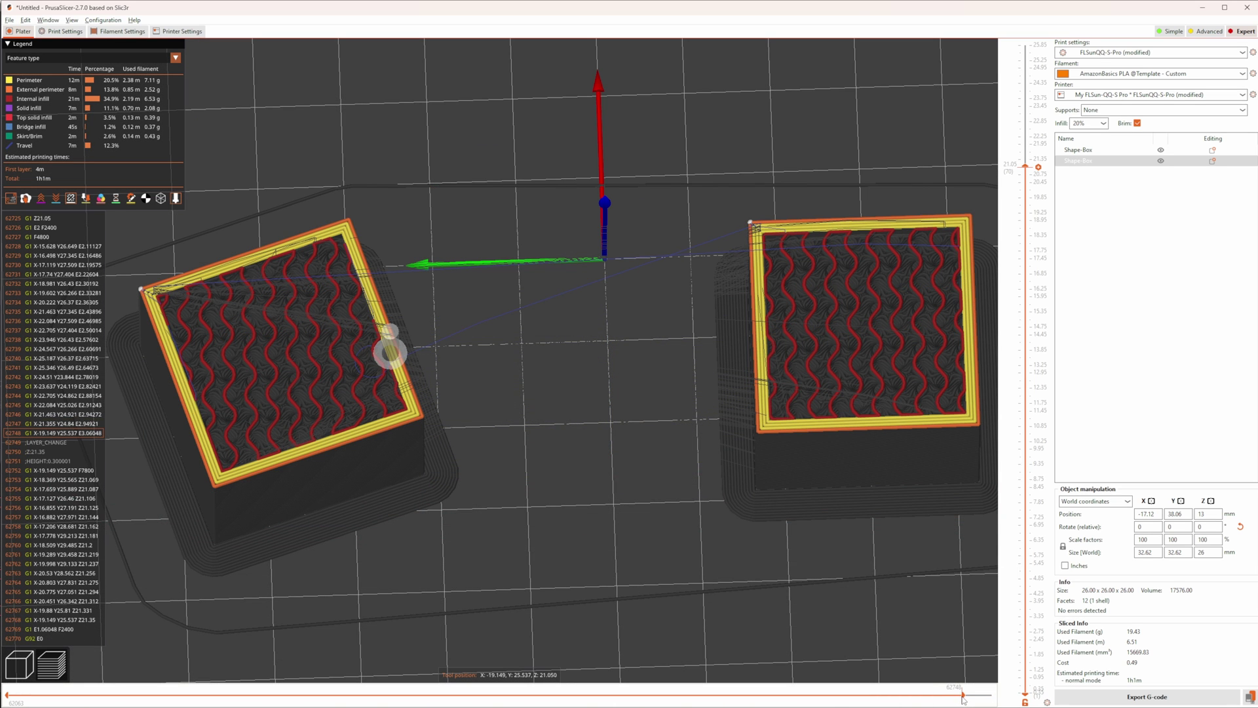